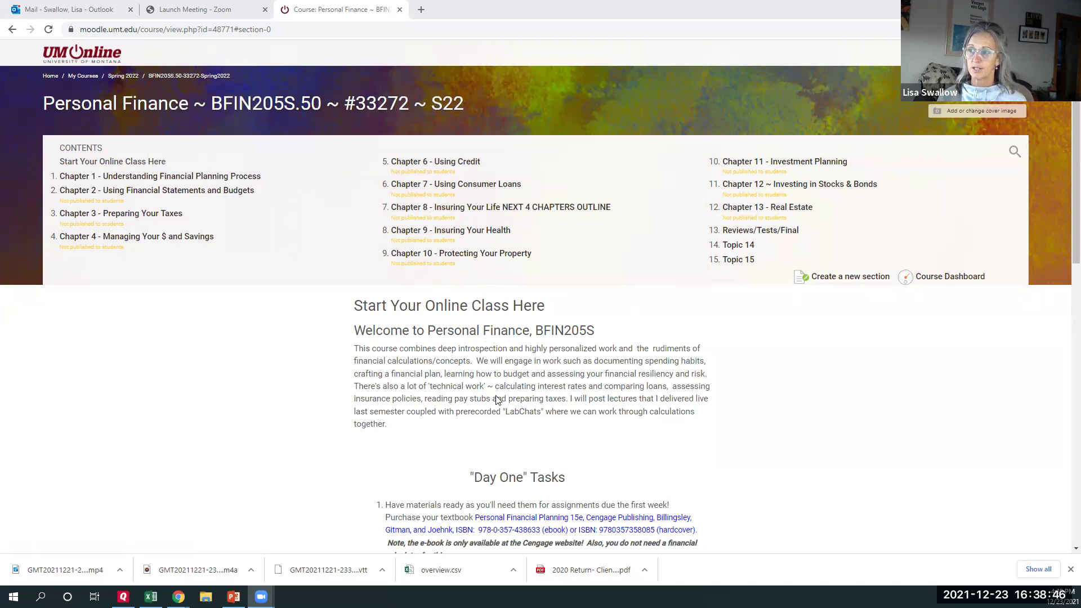
- Review the Start Your Online Class Here section, including the Day One tasks, syllabus and welcome video entries
scroll(497, 399, "down", 4)
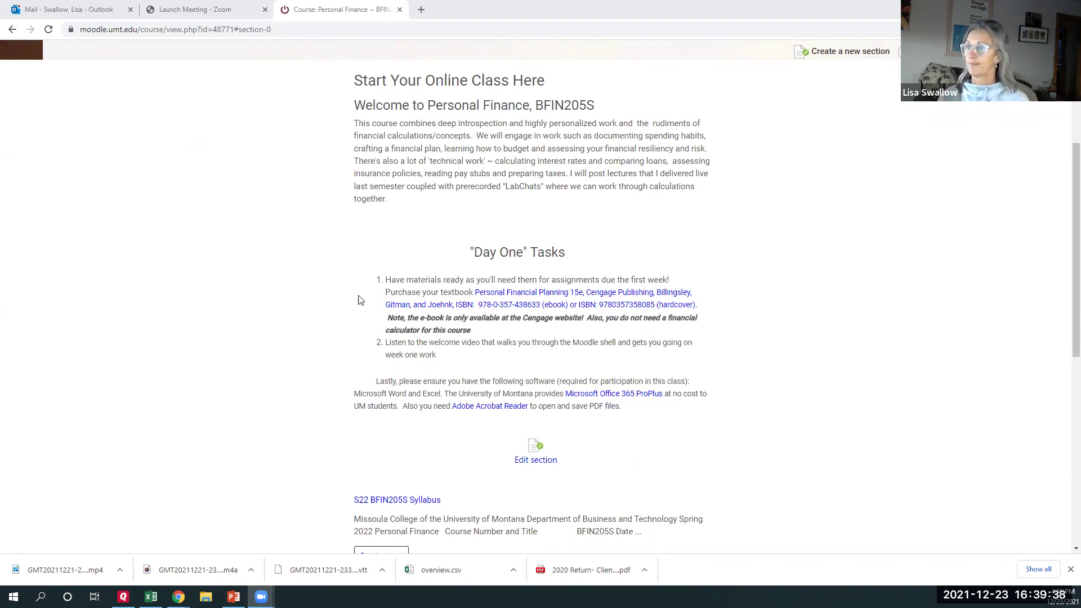
scroll(689, 265, "down", 3)
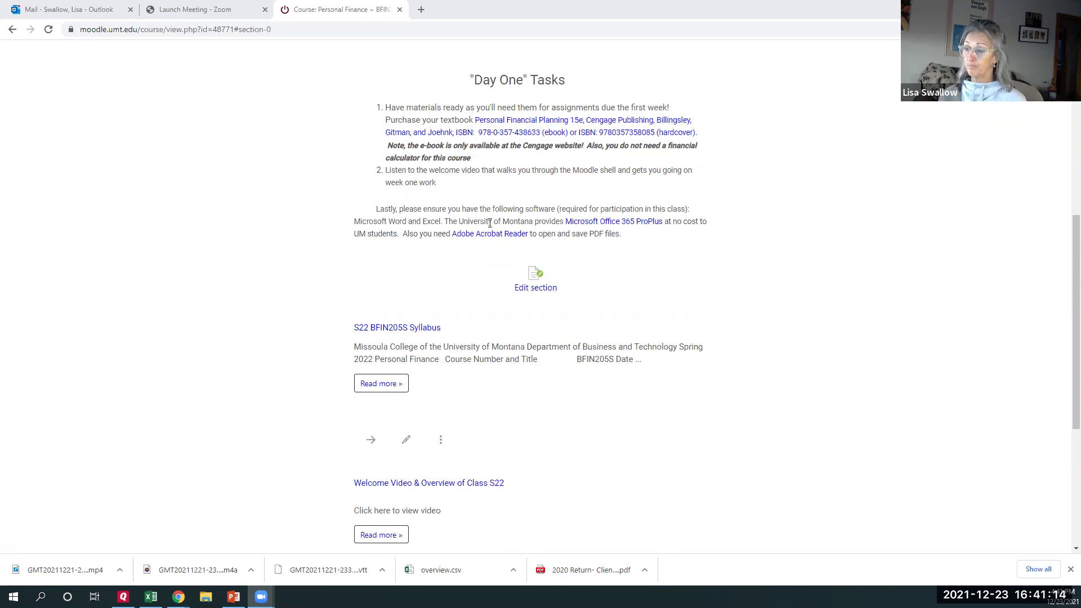
scroll(490, 223, "down", 4)
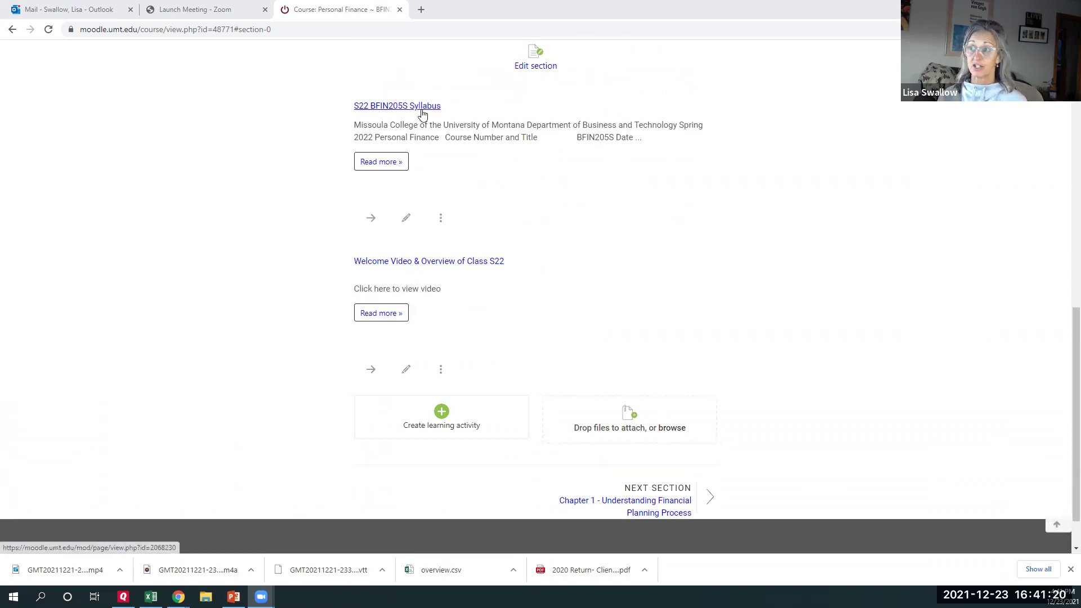
scroll(423, 114, "up", 10)
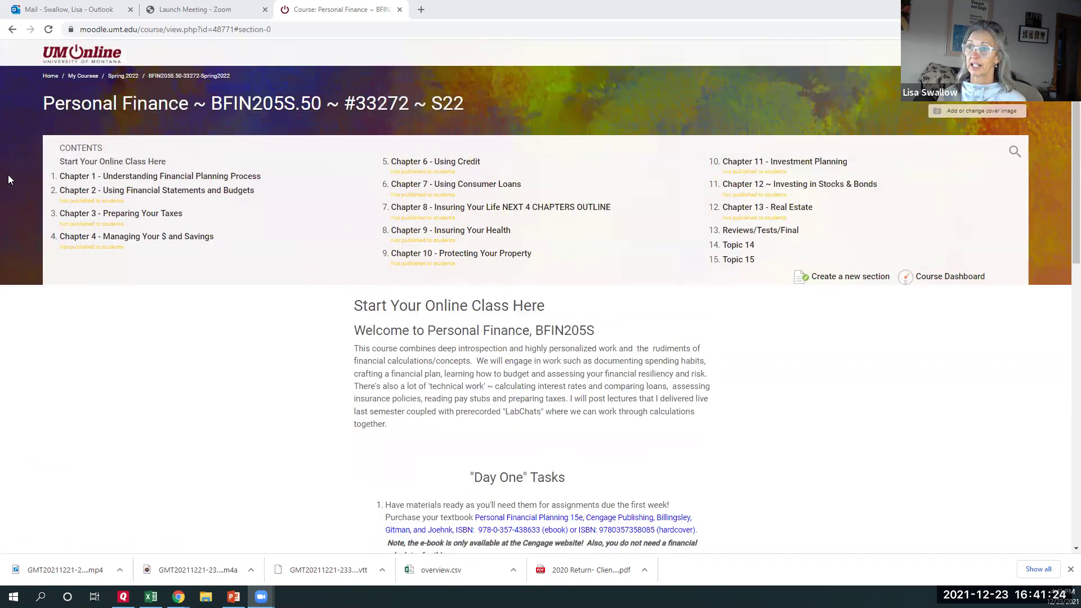
- Open the Chapter 1 - Understanding Financial Planning Process section and review its tasks, outcomes, readings and resources
left_click(70, 178)
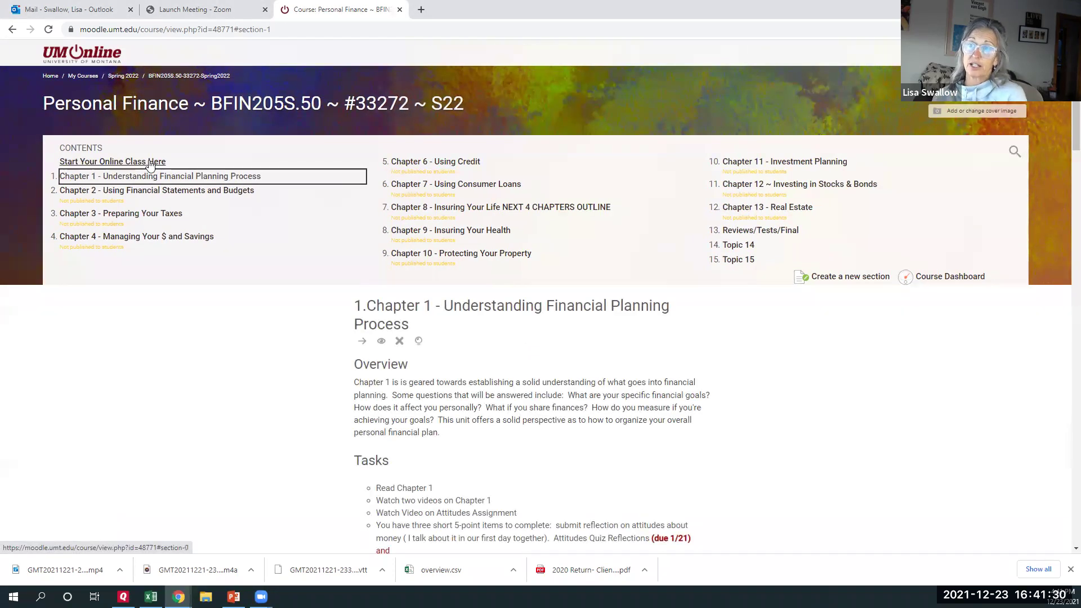
scroll(788, 387, "down", 4)
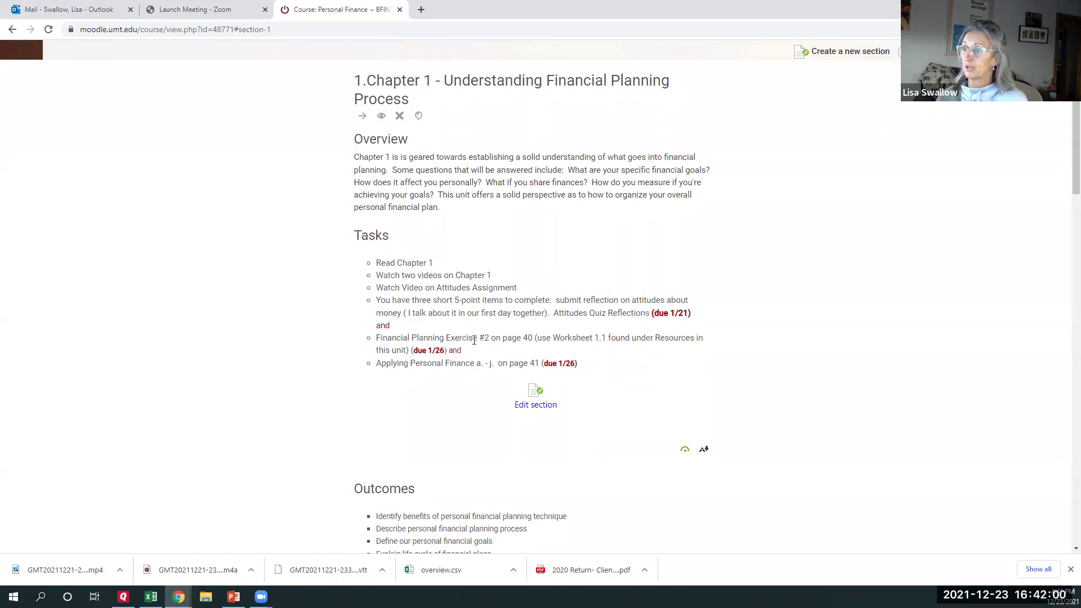
scroll(474, 340, "down", 2)
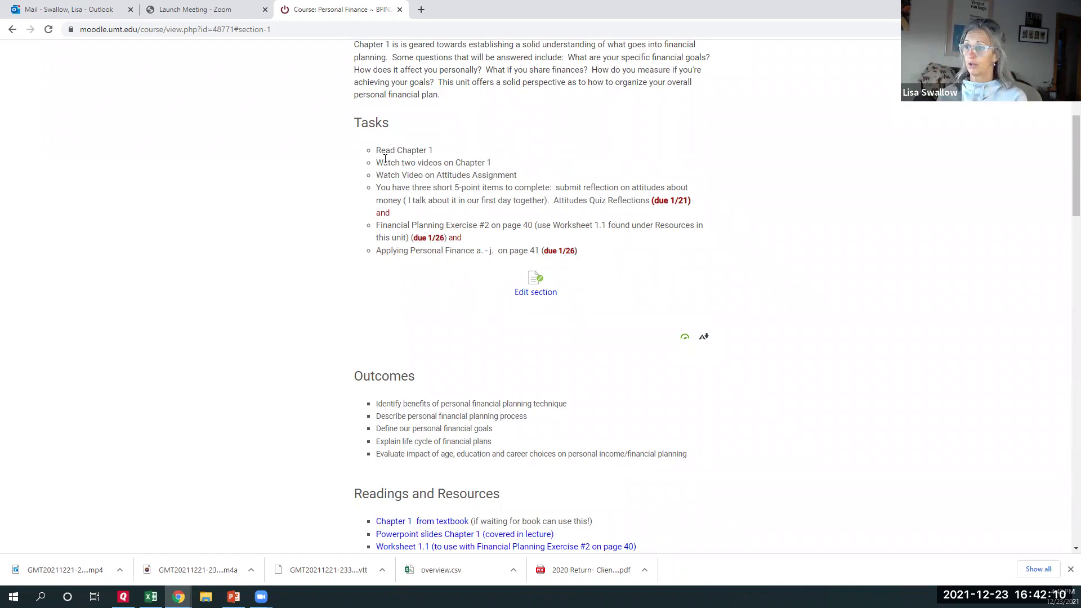
scroll(385, 159, "down", 3)
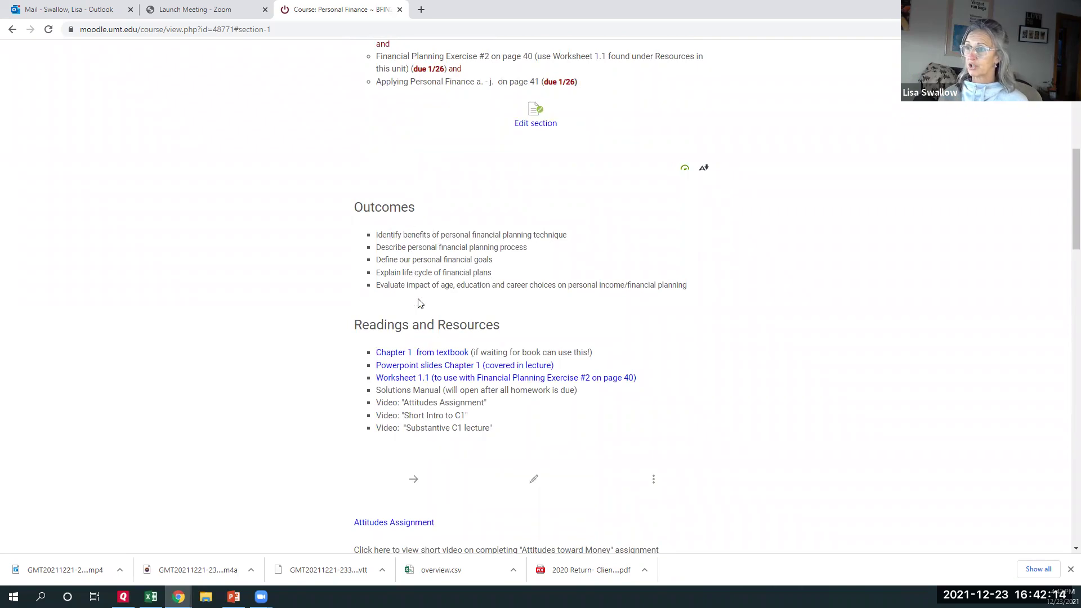
scroll(418, 307, "down", 4)
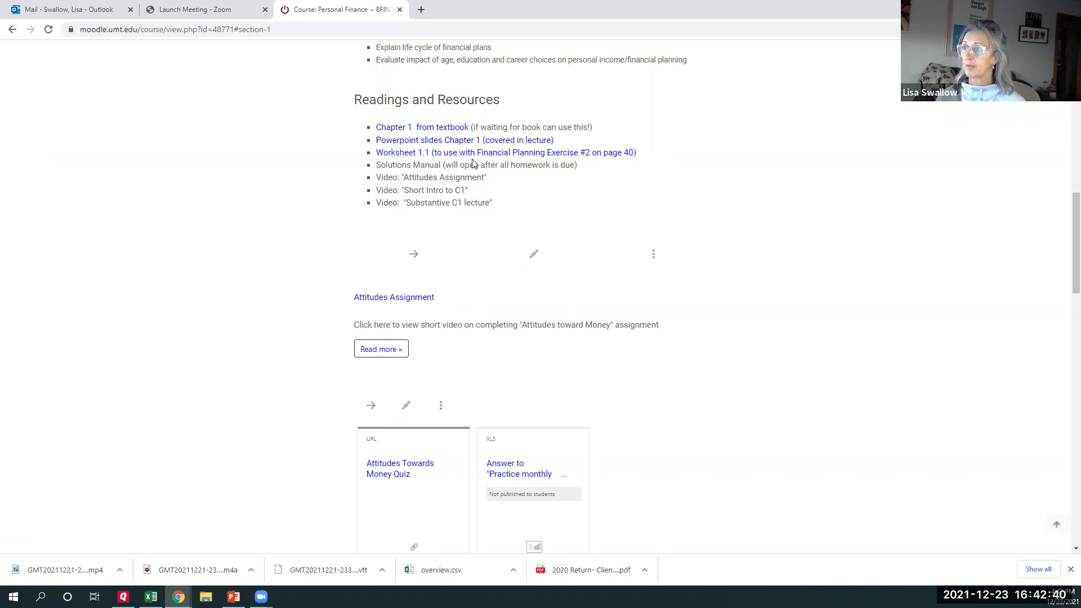
scroll(473, 164, "up", 8)
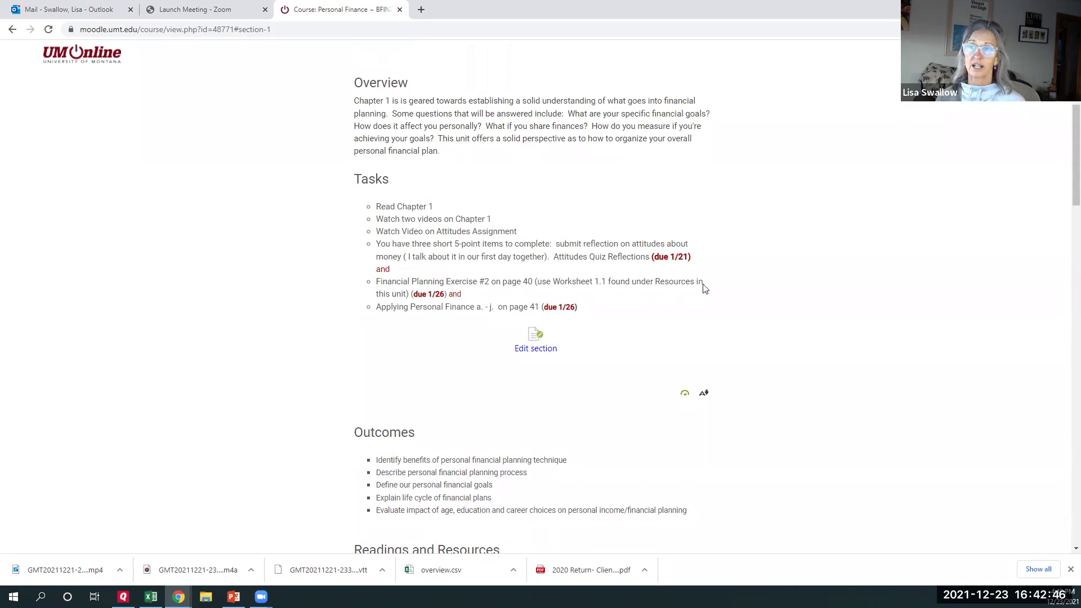
scroll(703, 288, "down", 8)
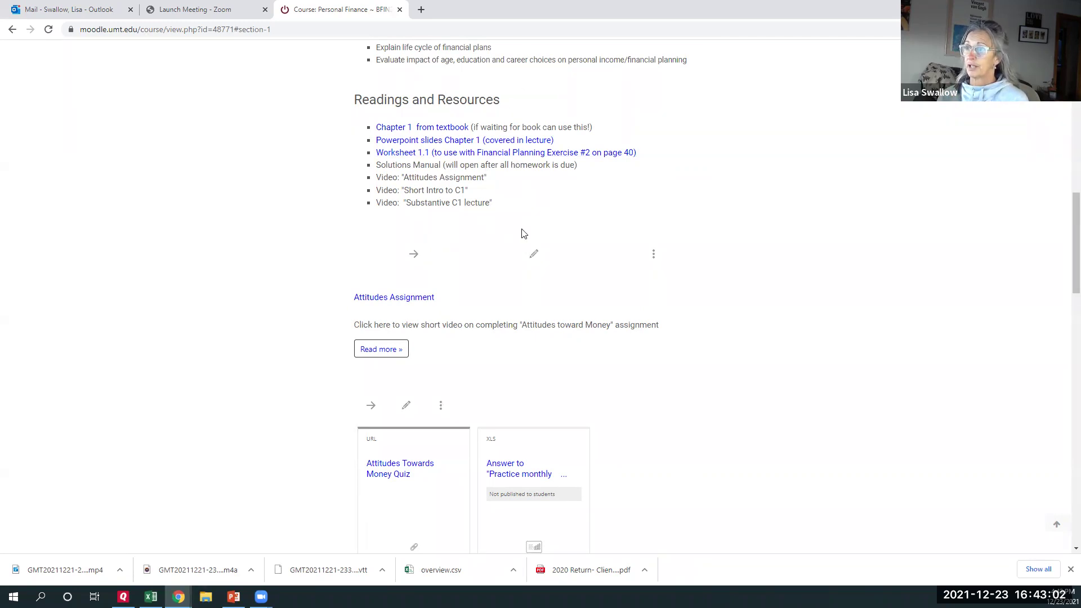
- View the Attitudes Towards Money Quiz linked in Chapter 1 and return to the course page
scroll(523, 233, "down", 3)
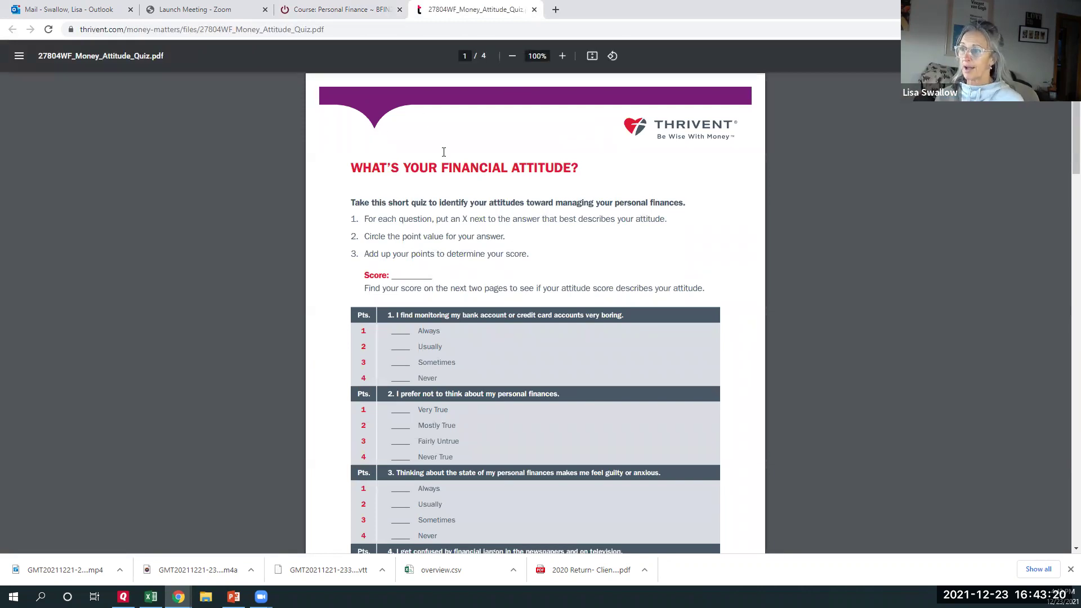
left_click(362, 11)
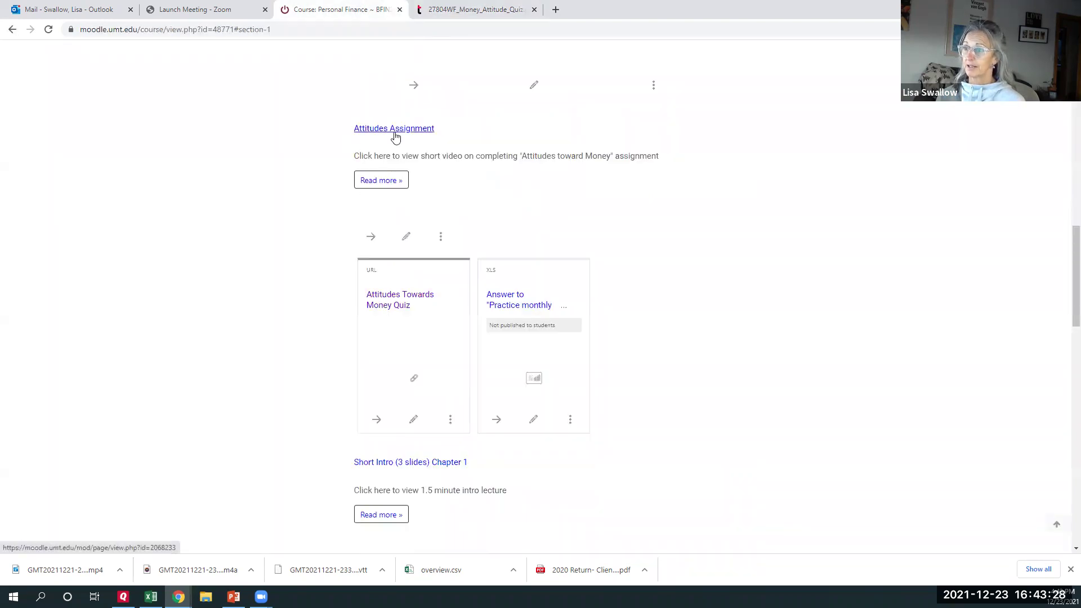
- Review the Chapter 1 lecture videos, assignments with due dates, and solutions manual document
scroll(396, 137, "down", 6)
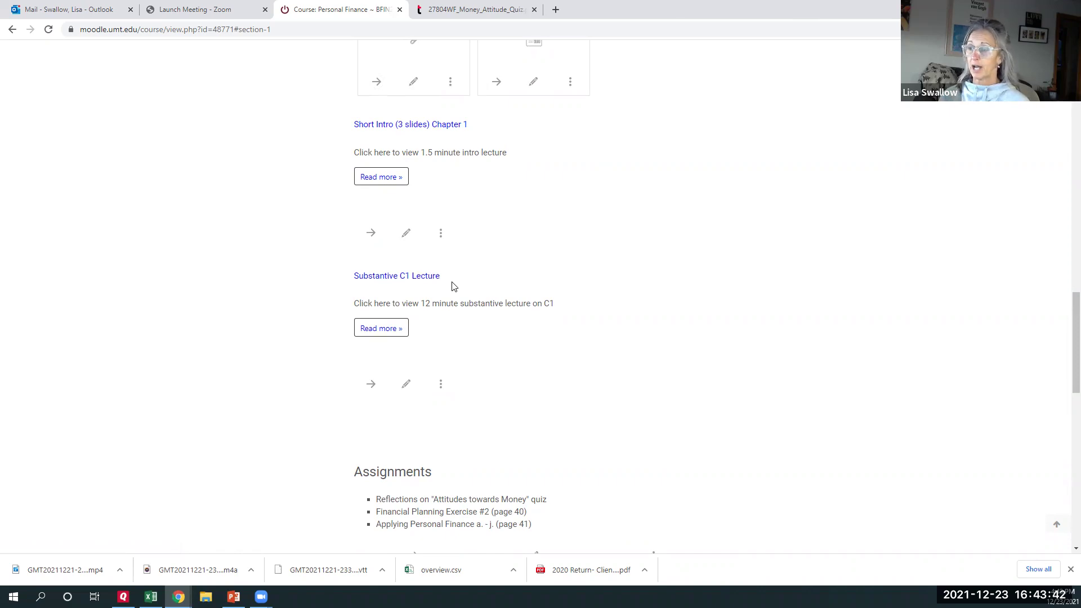
scroll(452, 287, "down", 6)
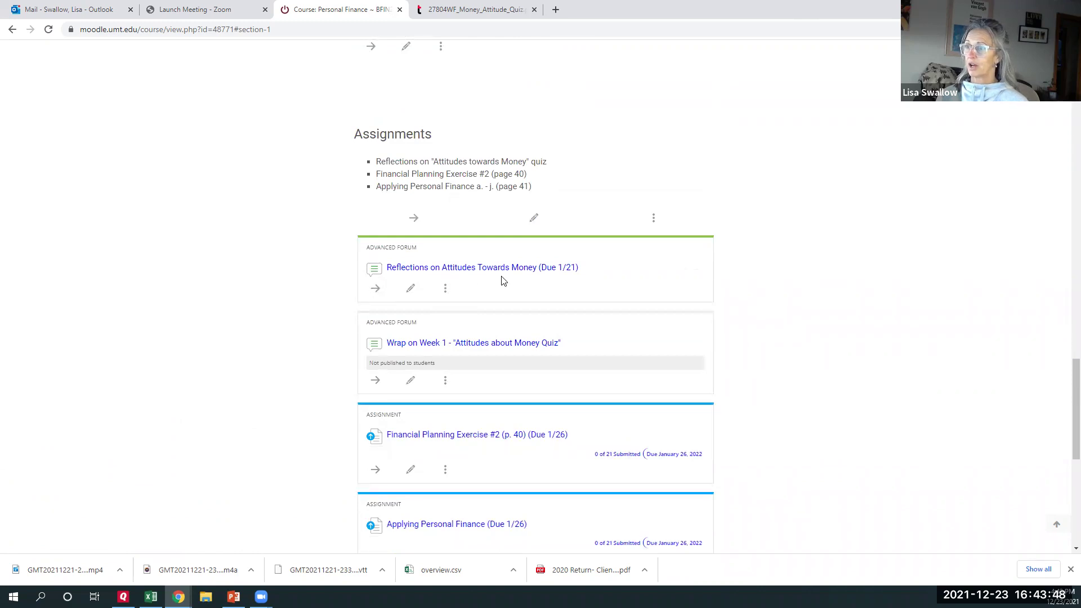
scroll(582, 279, "down", 4)
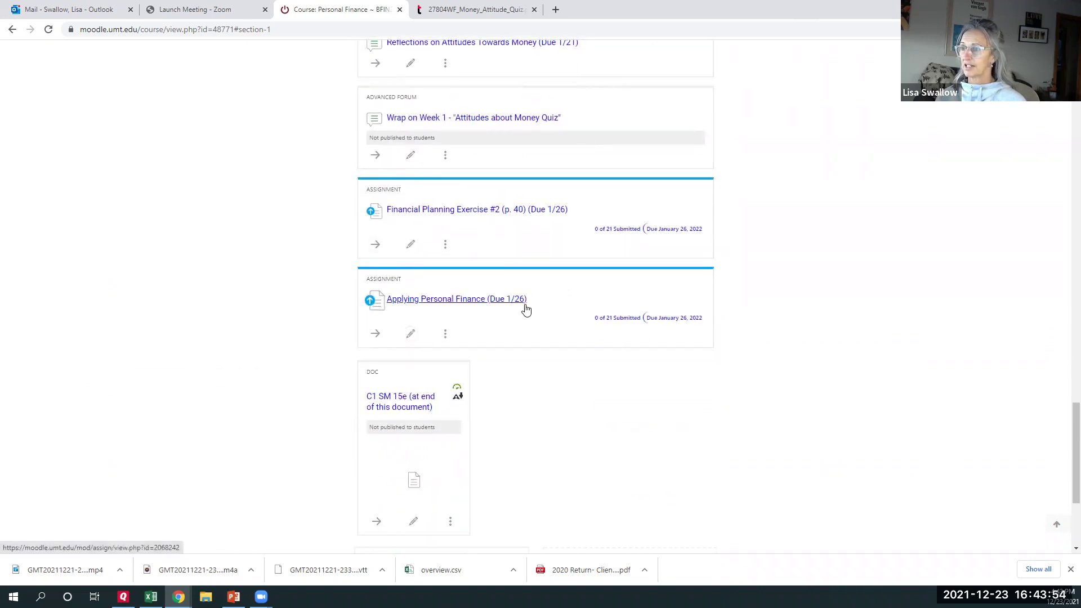
scroll(529, 315, "down", 4)
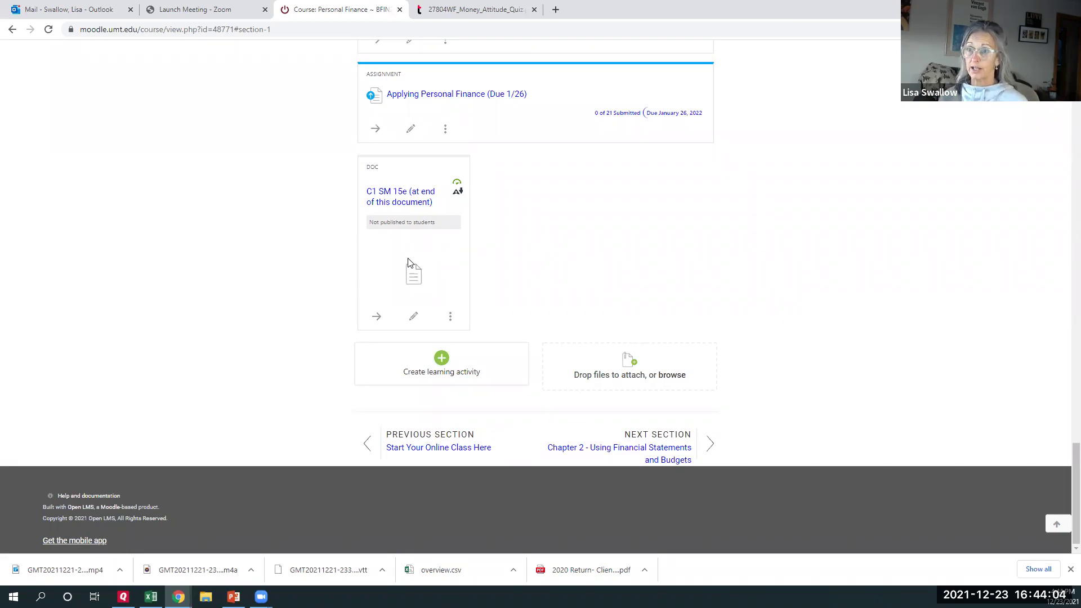
scroll(287, 225, "up", 10)
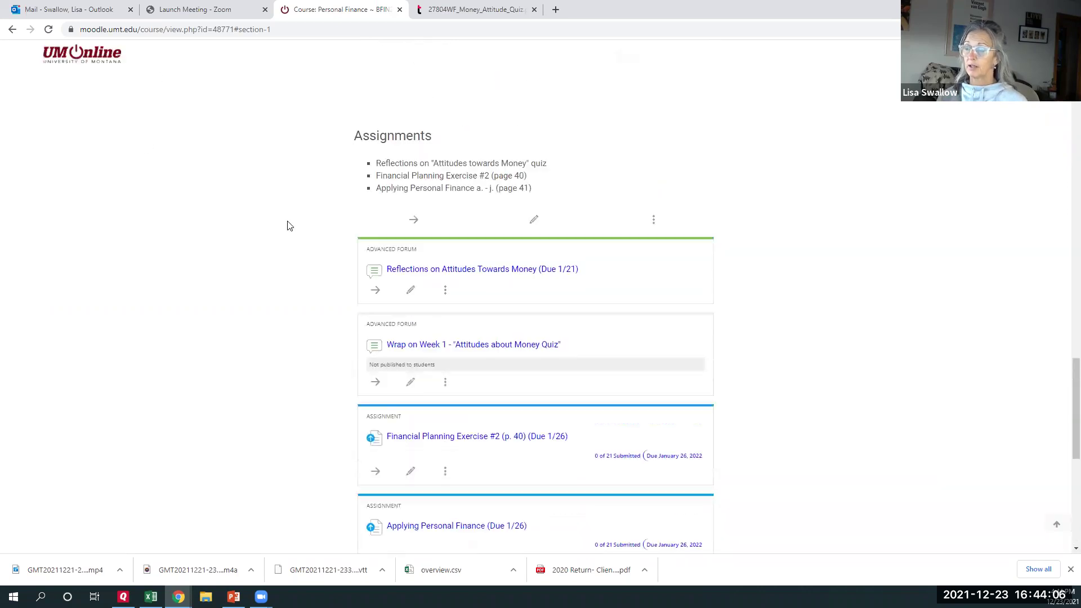
scroll(287, 225, "up", 15)
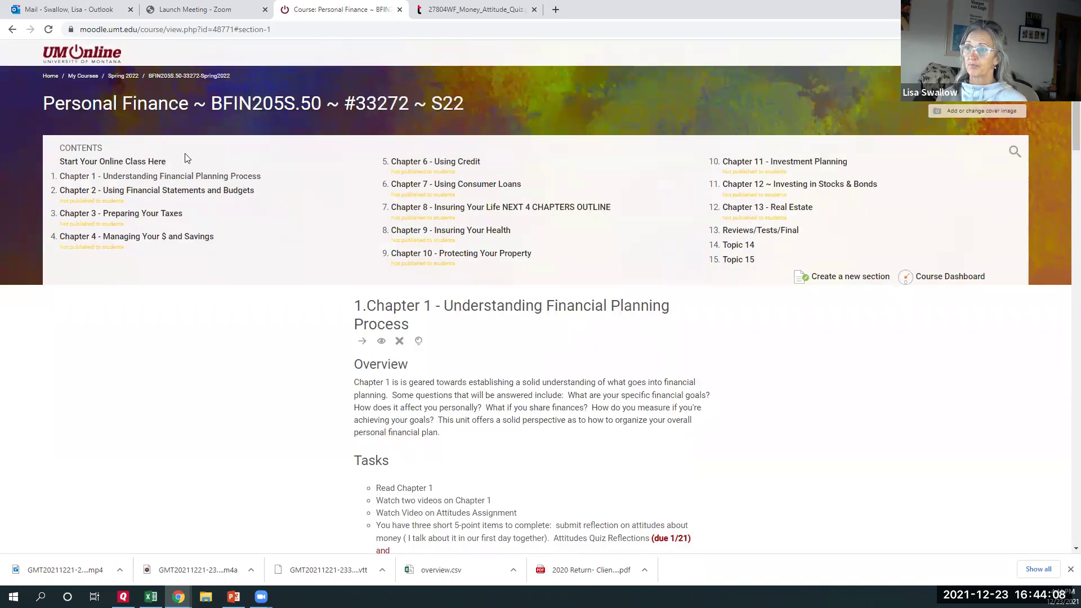
- Go to the Start Your Online Class Here section and open it for editing at the end of its summary
left_click(145, 161)
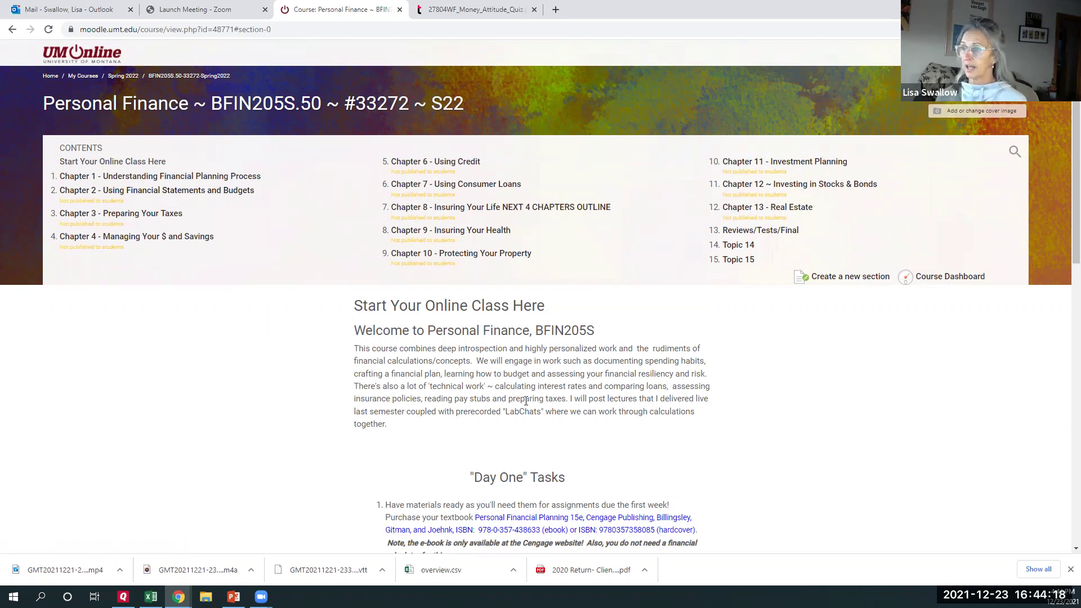
scroll(534, 398, "down", 5)
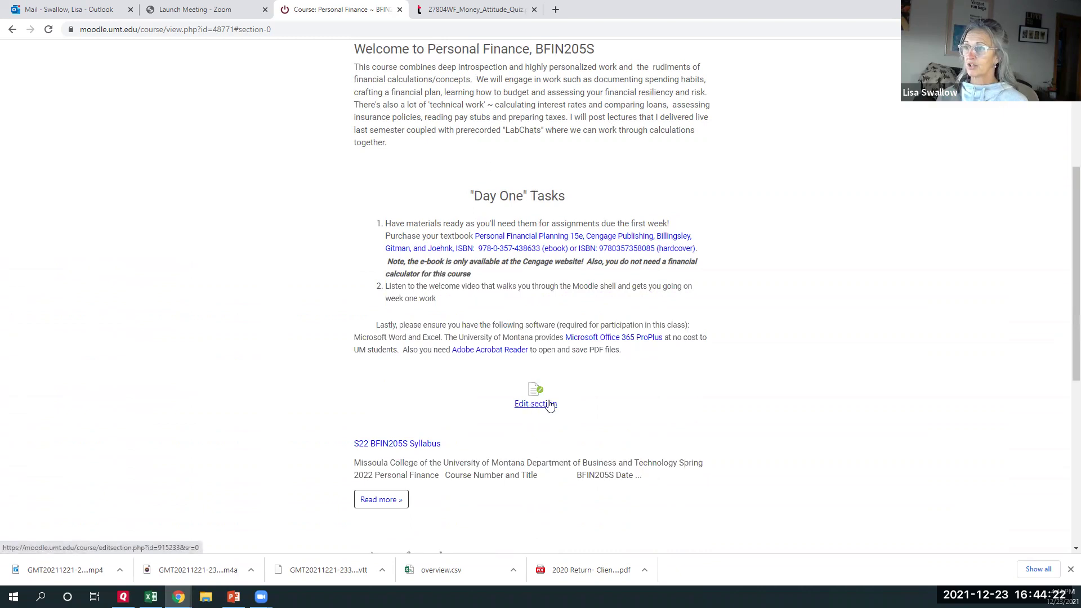
left_click(549, 405)
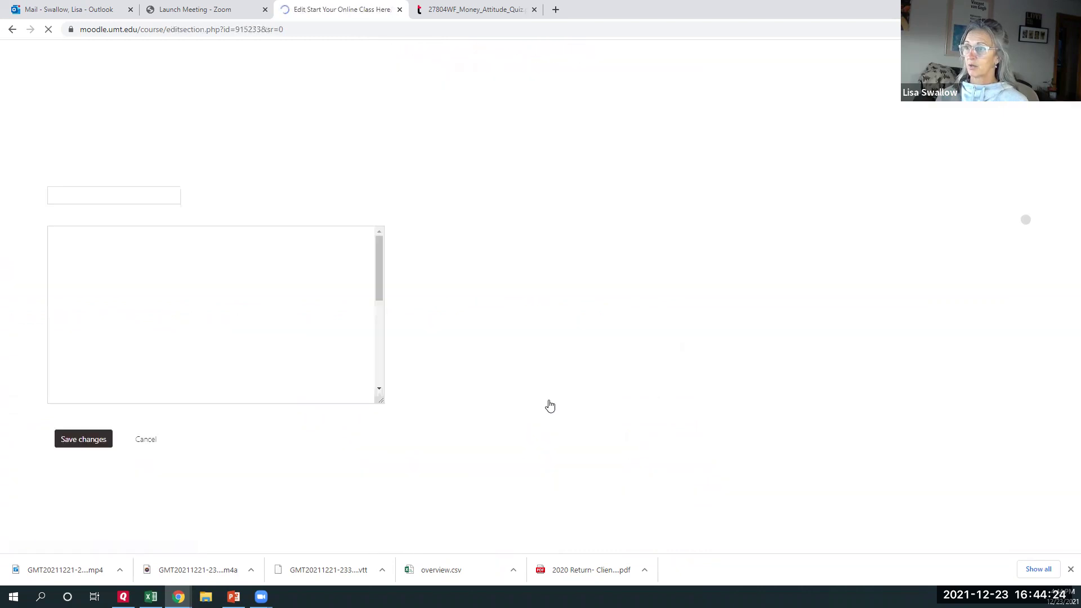
scroll(259, 314, "down", 5)
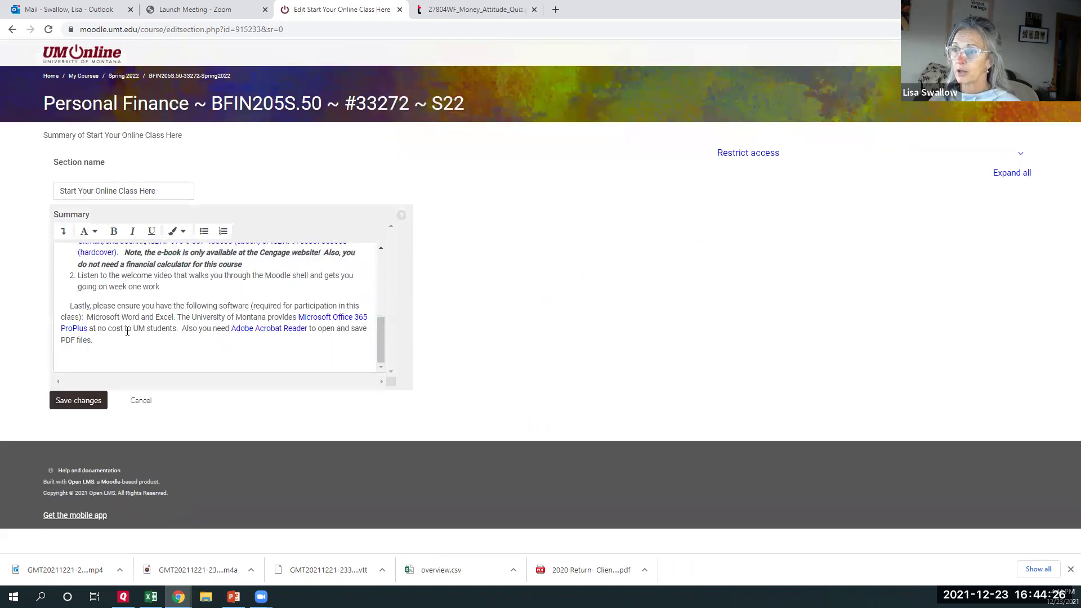
- Add the line "ZoomRoom Dates - 2-3 p.m. to go over homework/calculations:" below the software paragraph in the section summary
left_click(189, 364)
key("Return")
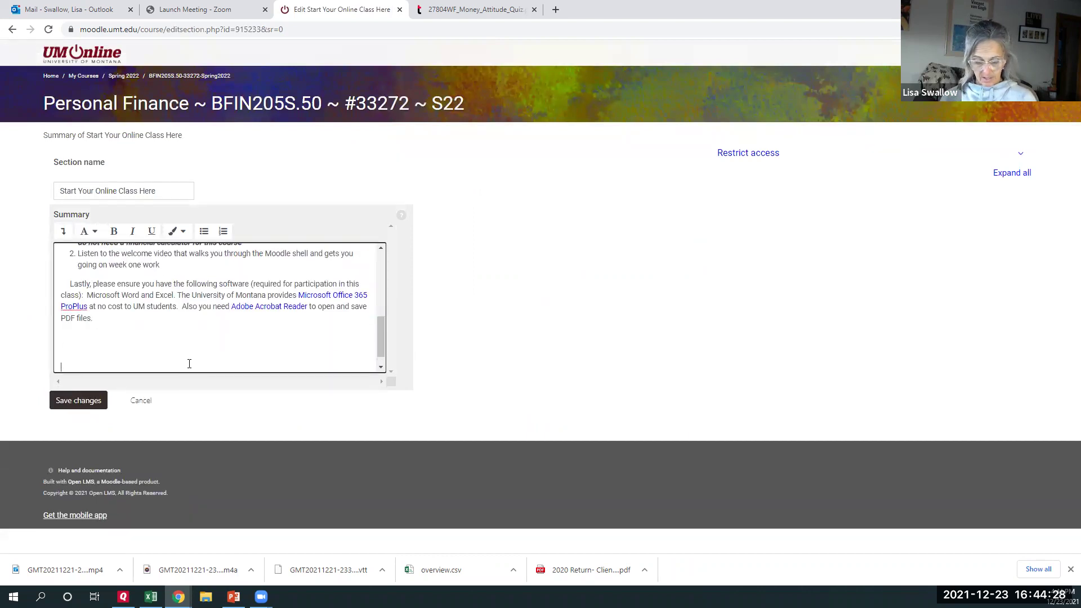
type("ZoomRo")
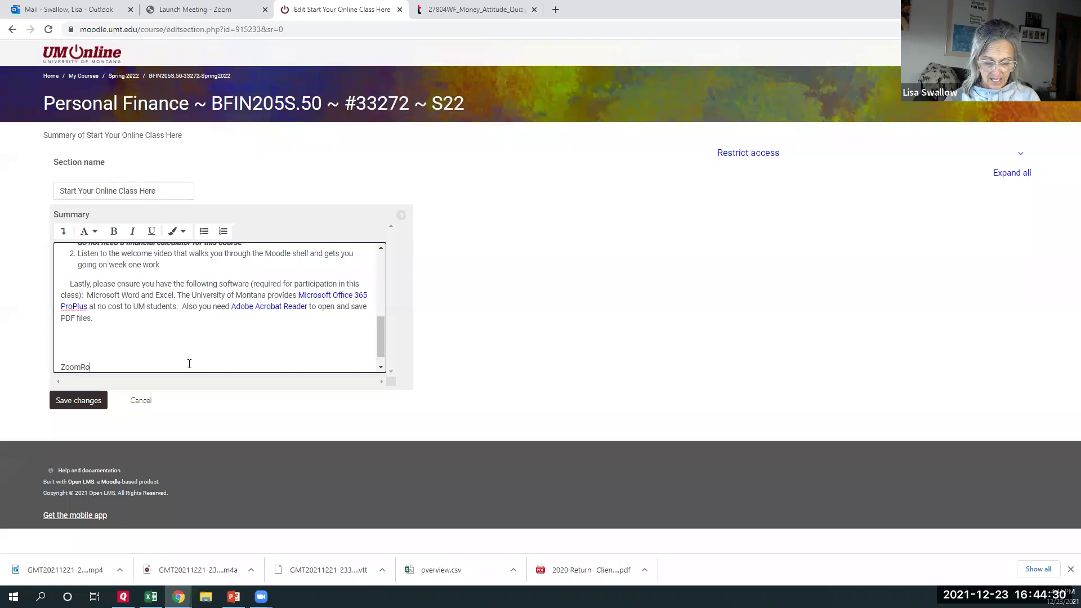
type("om Dates -")
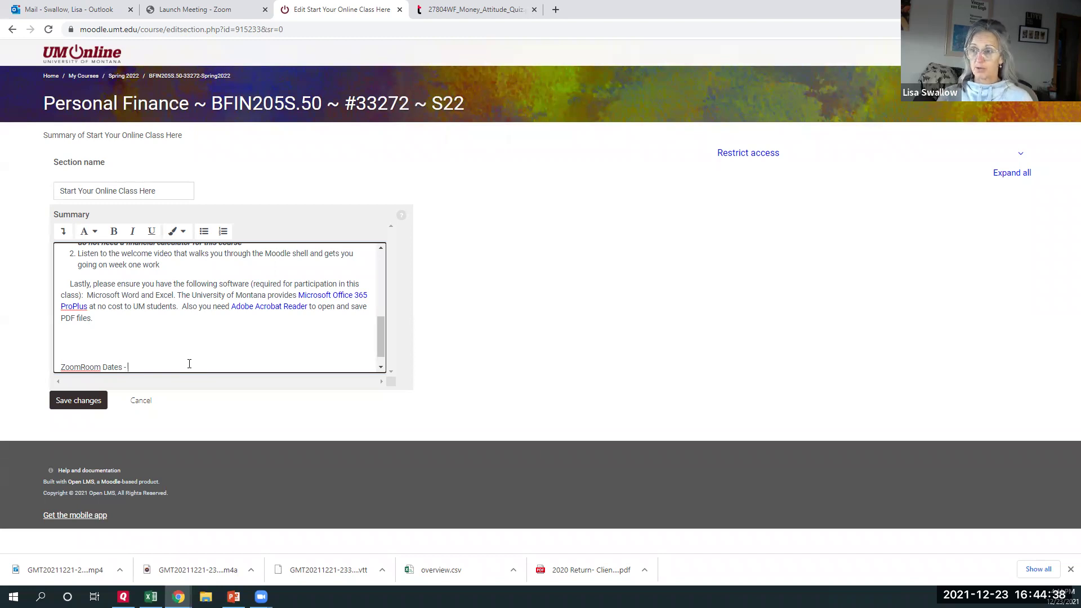
key("Delete")
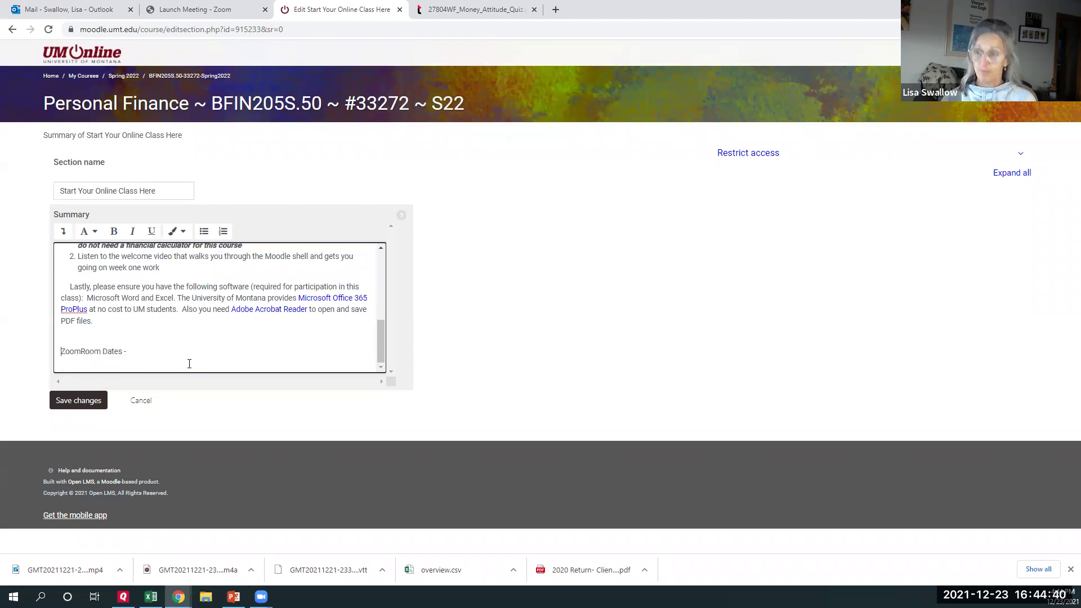
key("End")
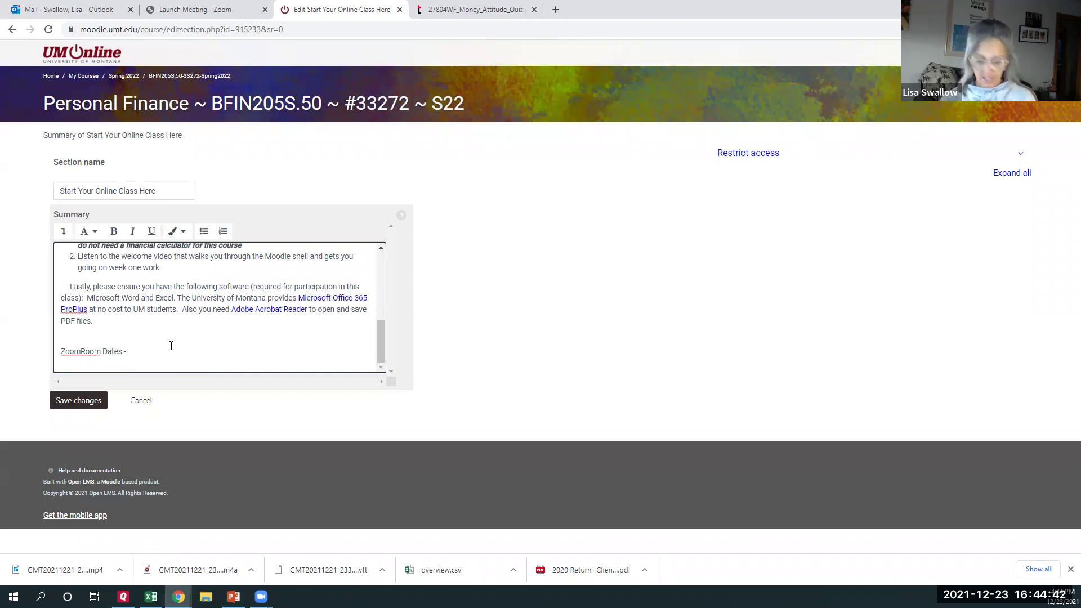
type("2-3 p.")
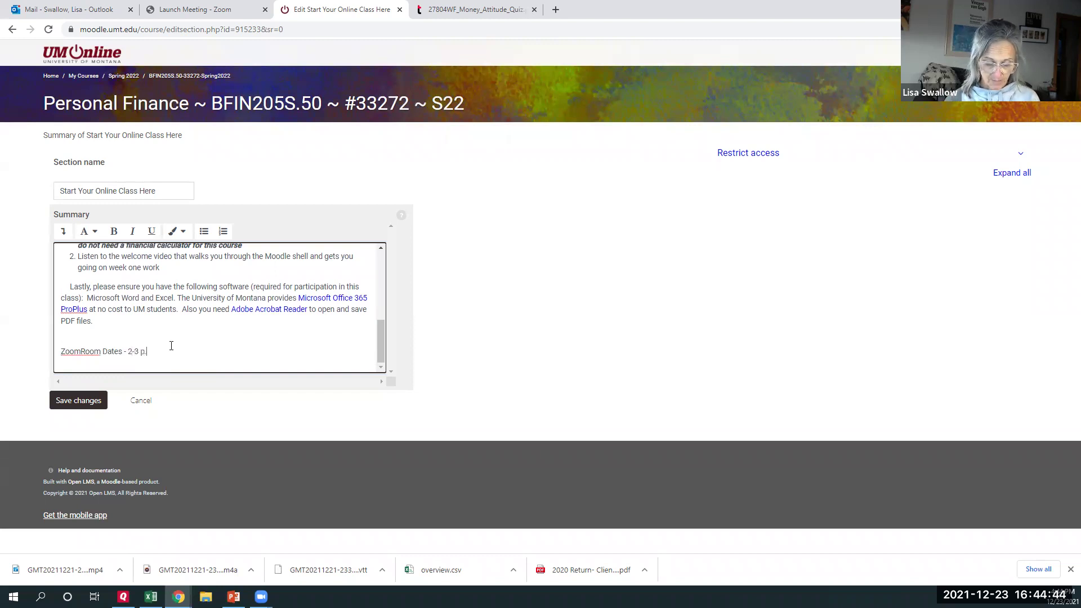
type("m. to go over home")
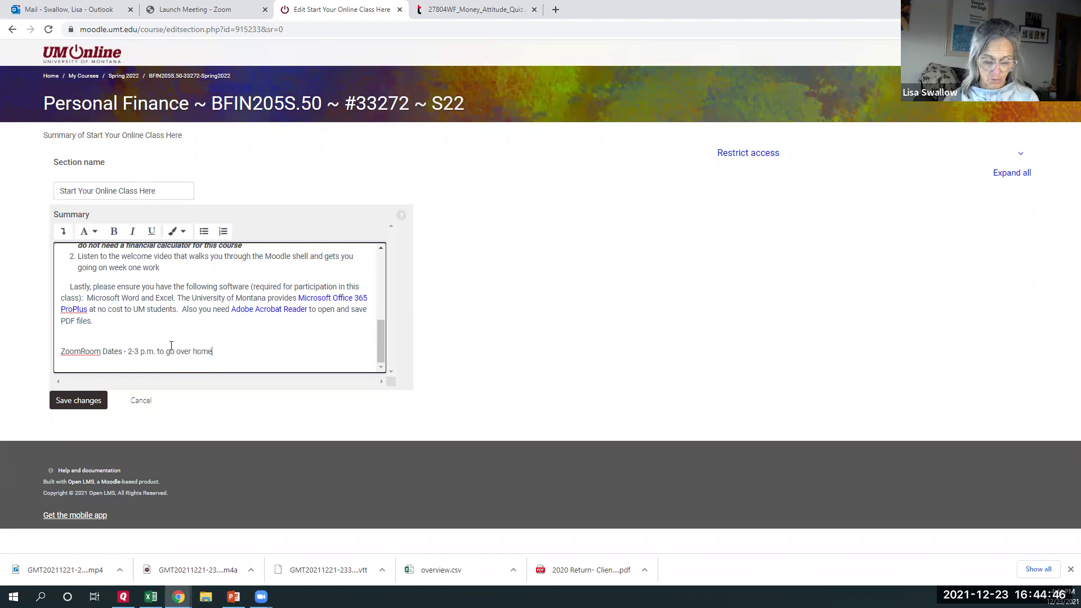
type("work/calculations")
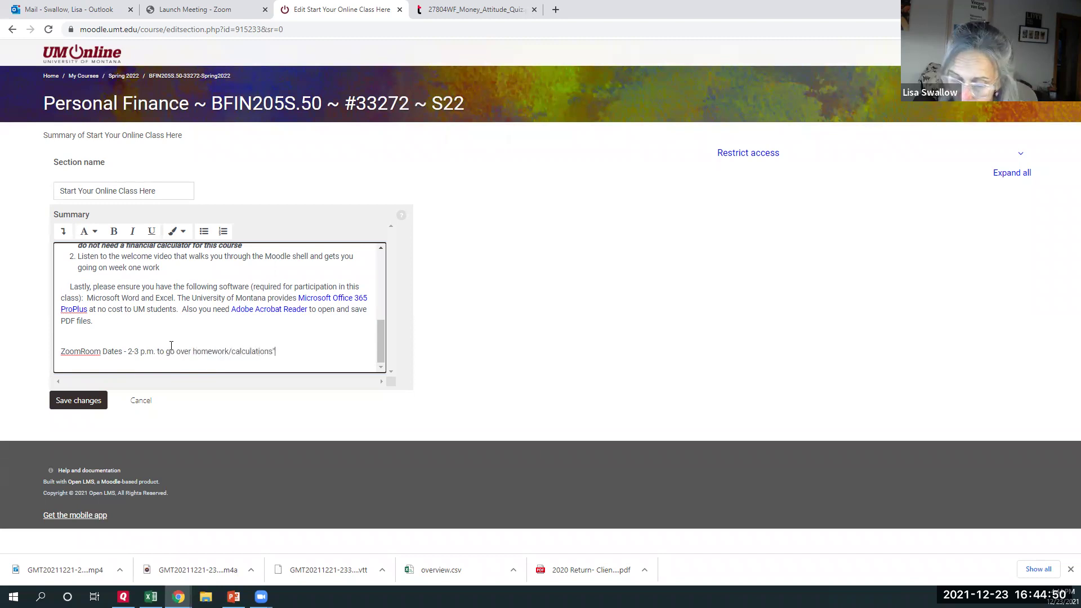
type(":")
- Add the entry "C2 2/17" on a new line under the ZoomRoom Dates heading
key("Return")
type("C2")
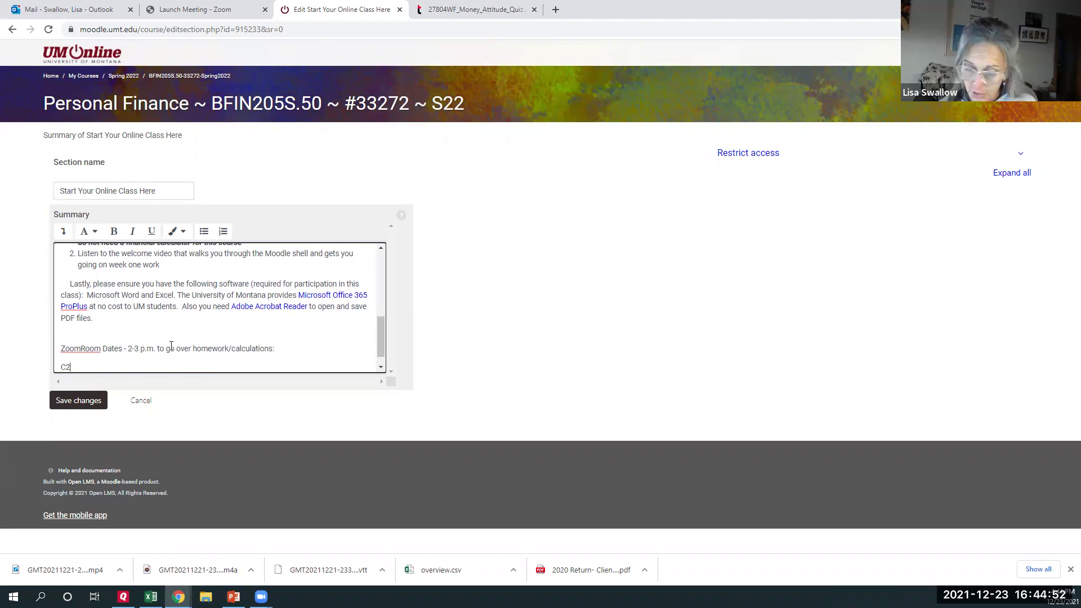
type(" 2")
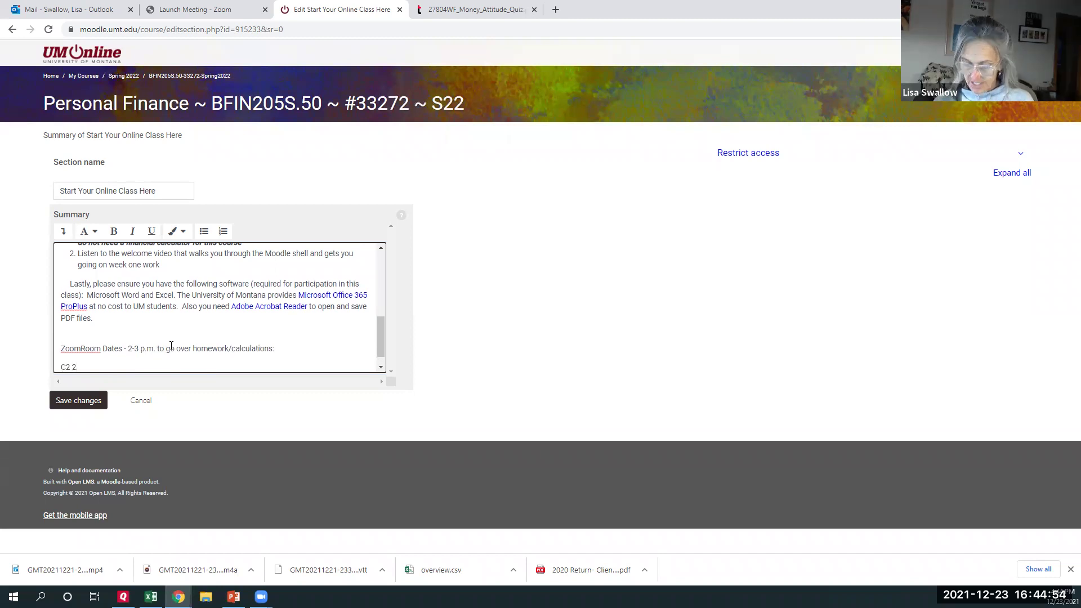
type("/7")
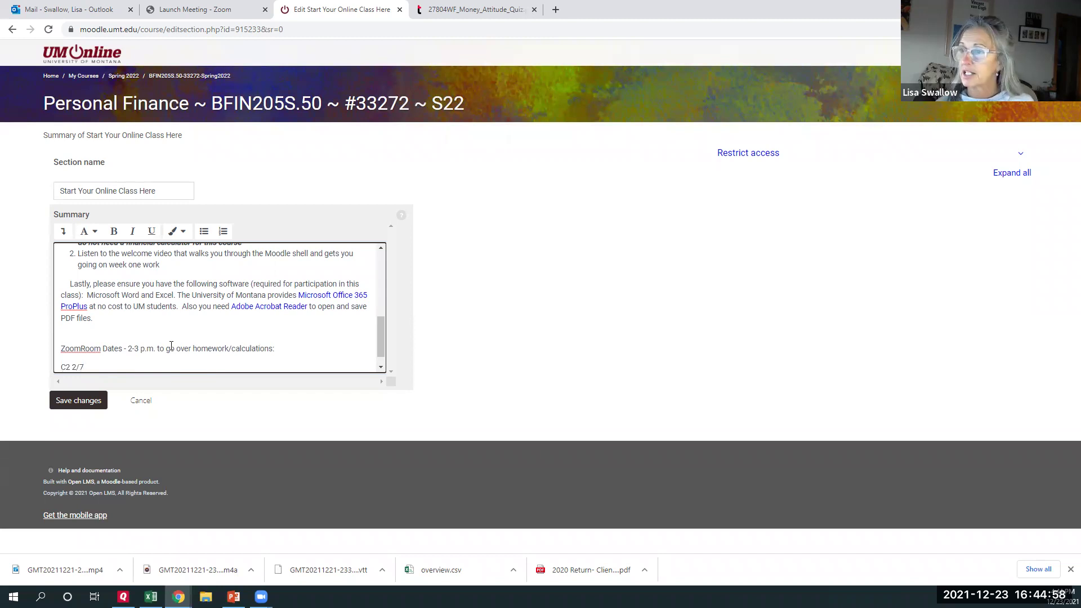
key("BackSpace")
type("17")
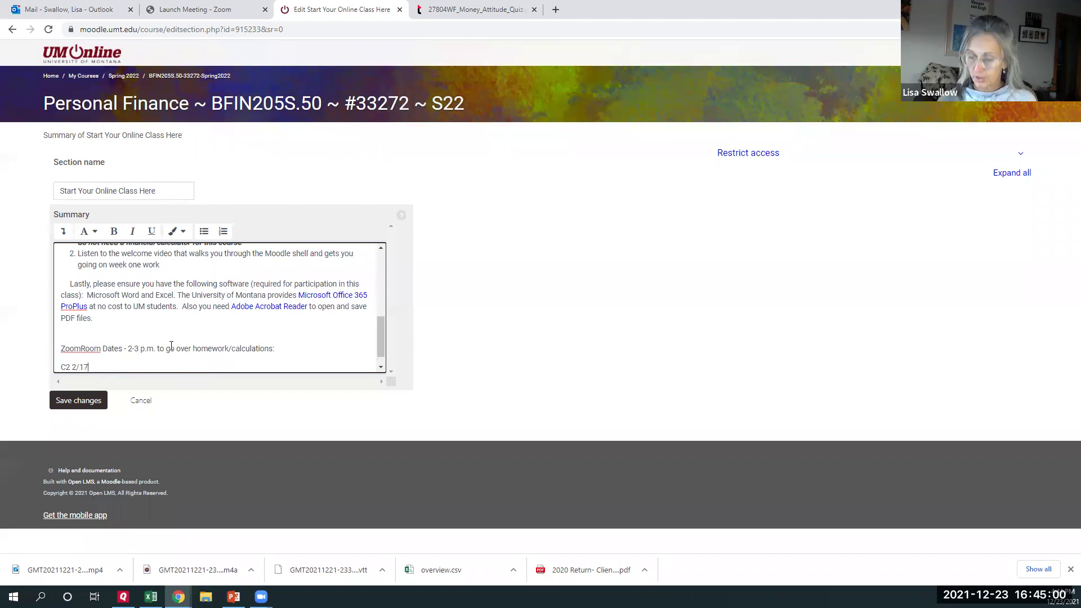
- Add the entries "C3 3/1", "C6 3/17" and "C7 3/310" on separate lines below the C2 entry in the summary
key("Return")
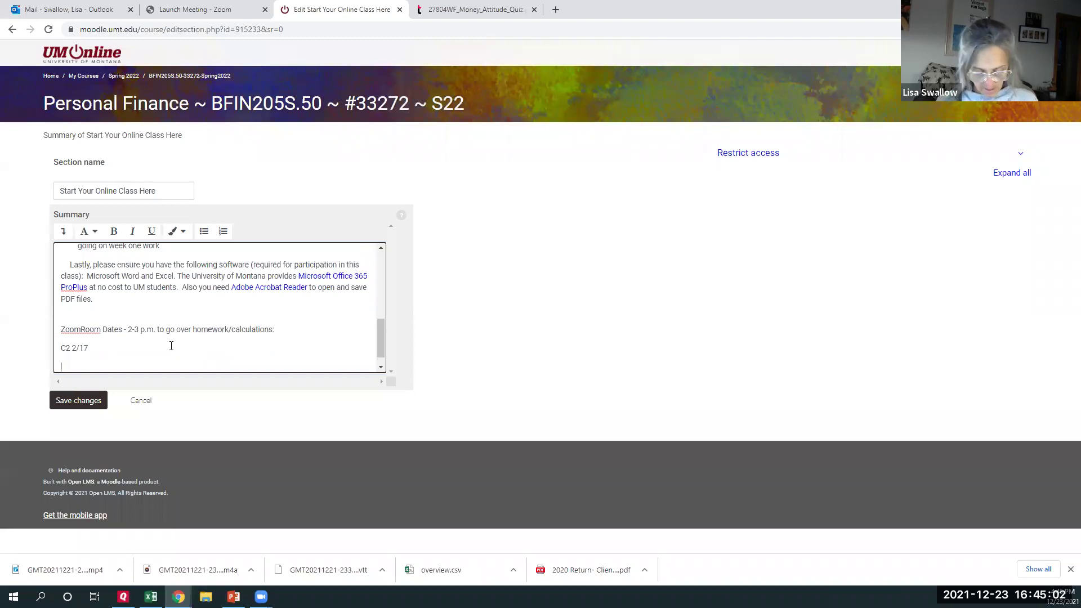
type("C3")
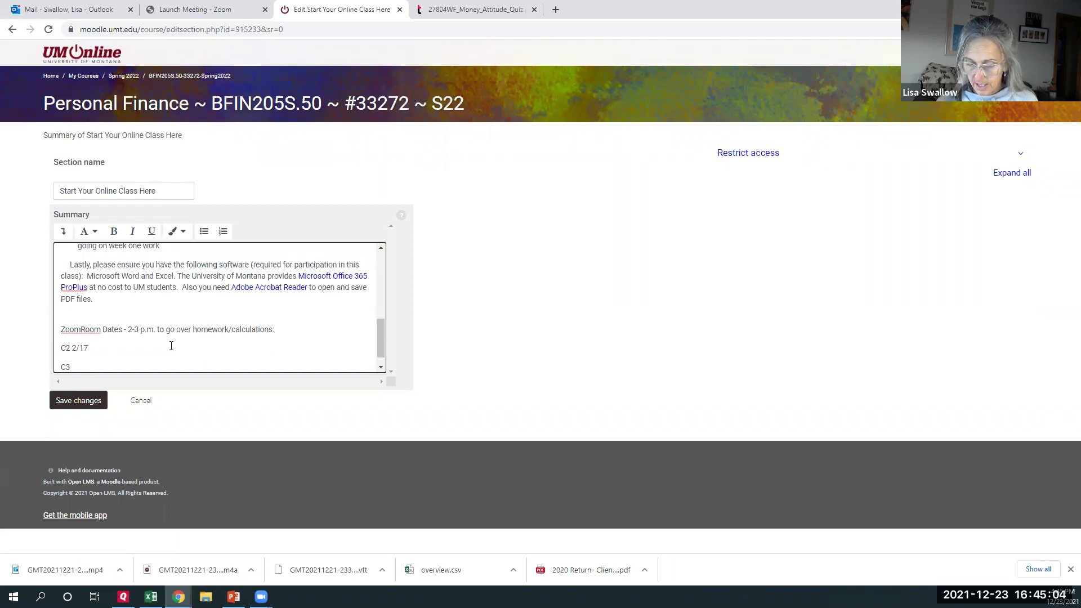
type(" 3/1")
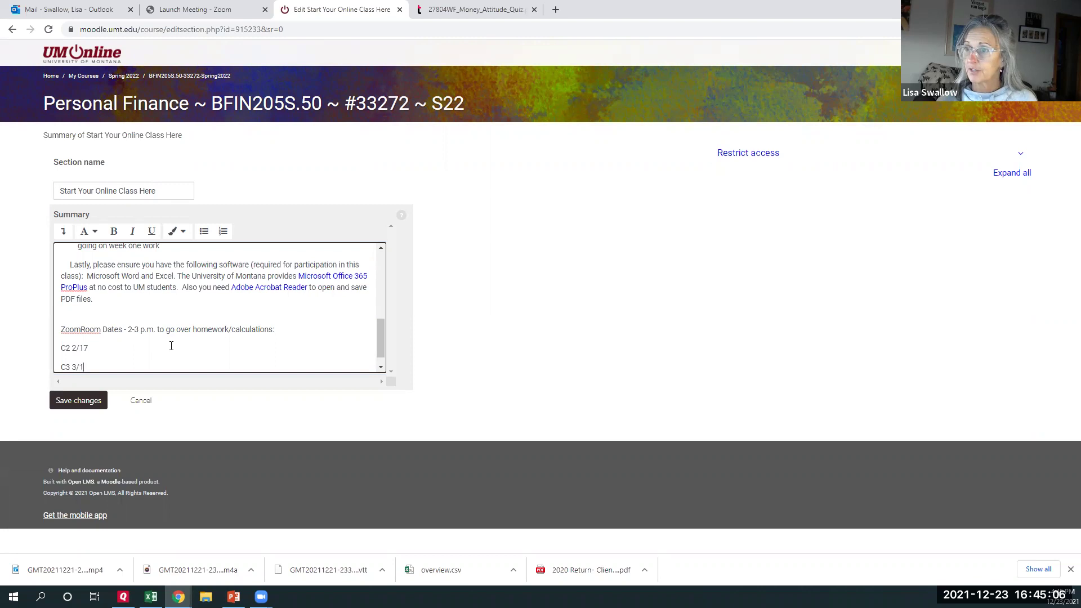
key("Return")
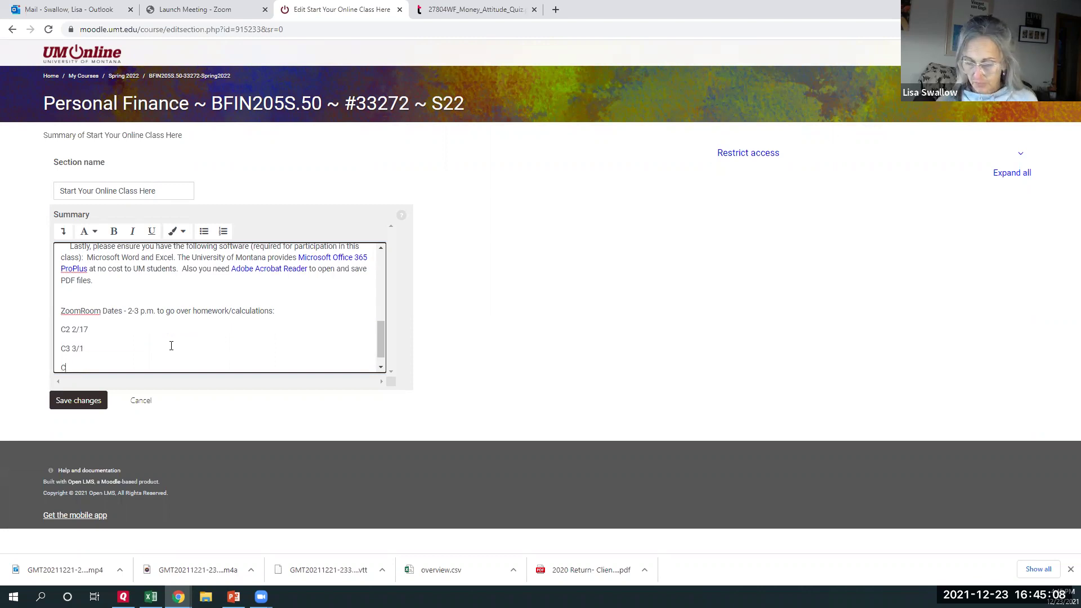
type("C6 3/17")
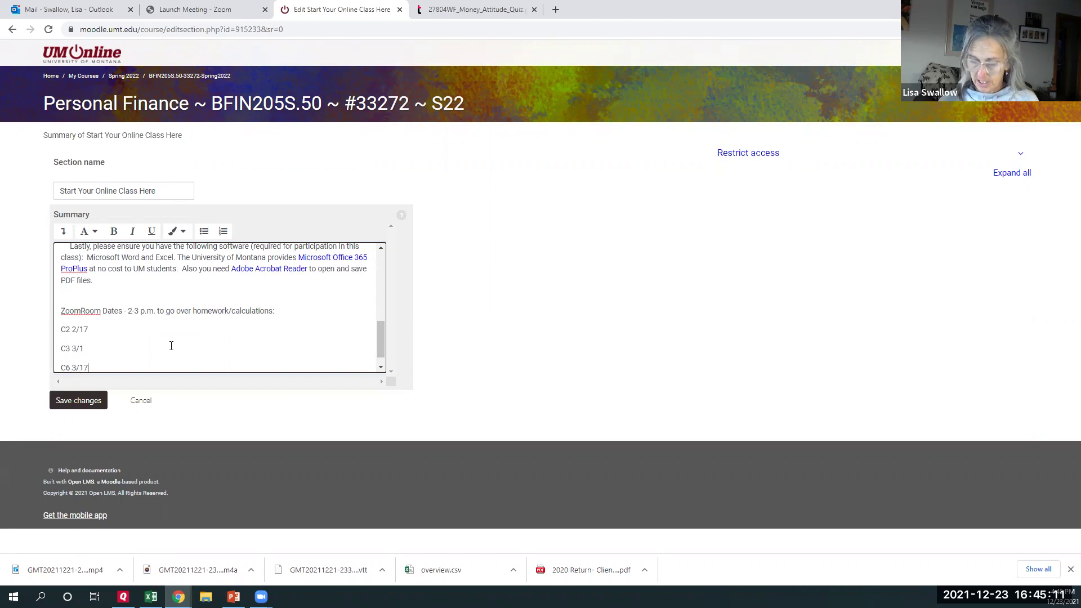
key("Return")
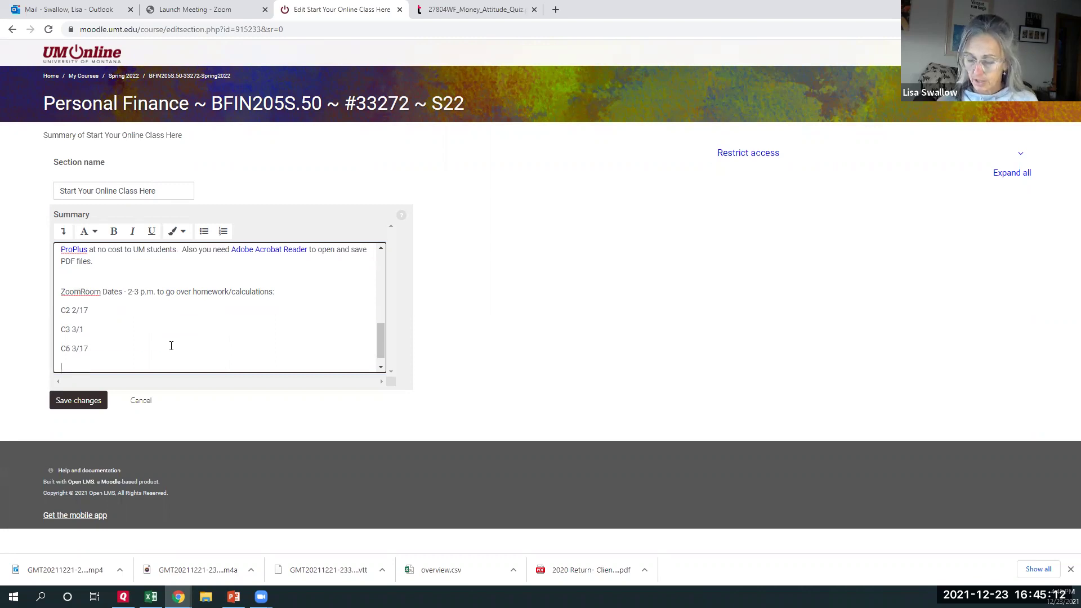
type("C")
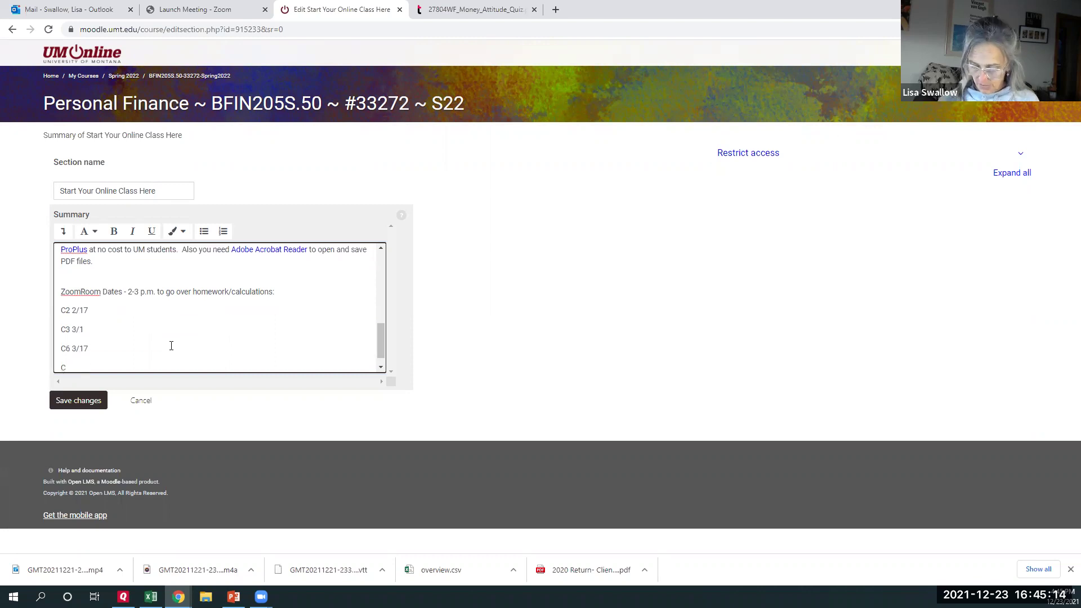
type("7 3/310")
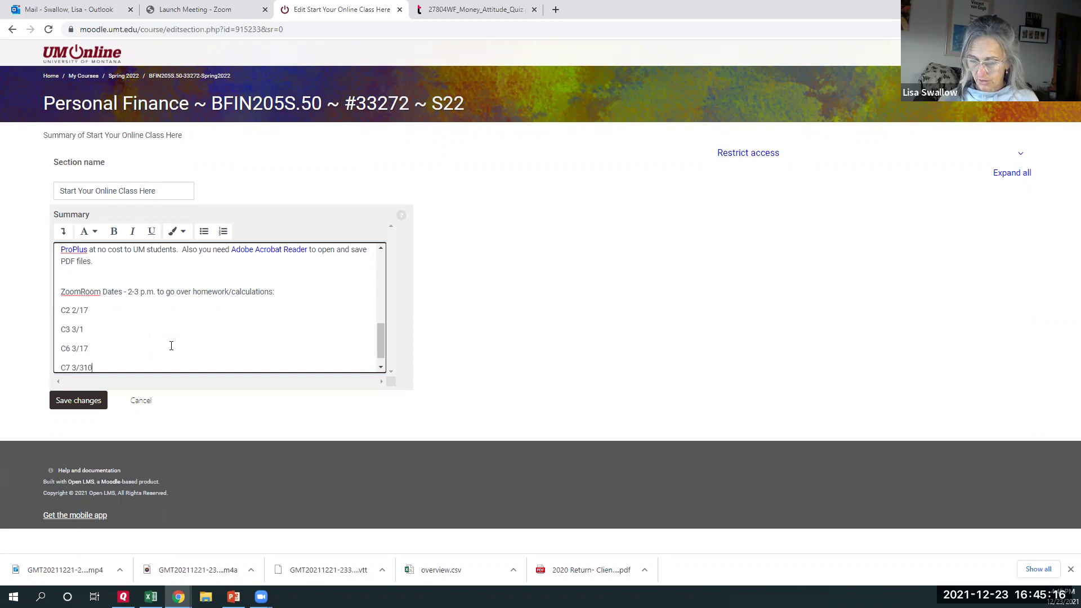
- Add the entries "C11 4/21" and "C12 5/12" on new lines at the end of the summary and save the section
key("Return")
type("C1")
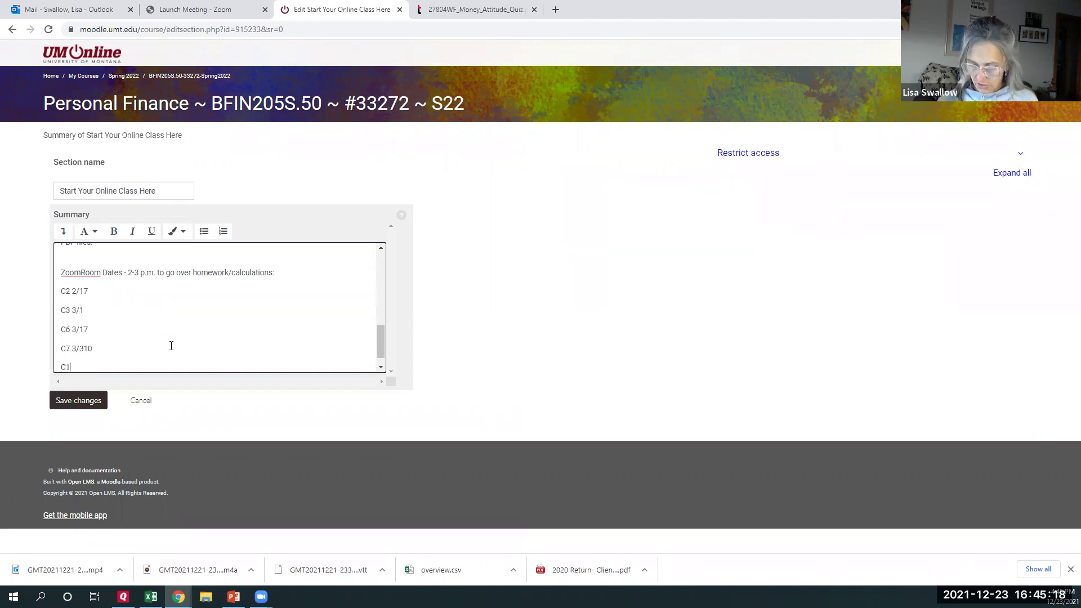
type("1 4/21")
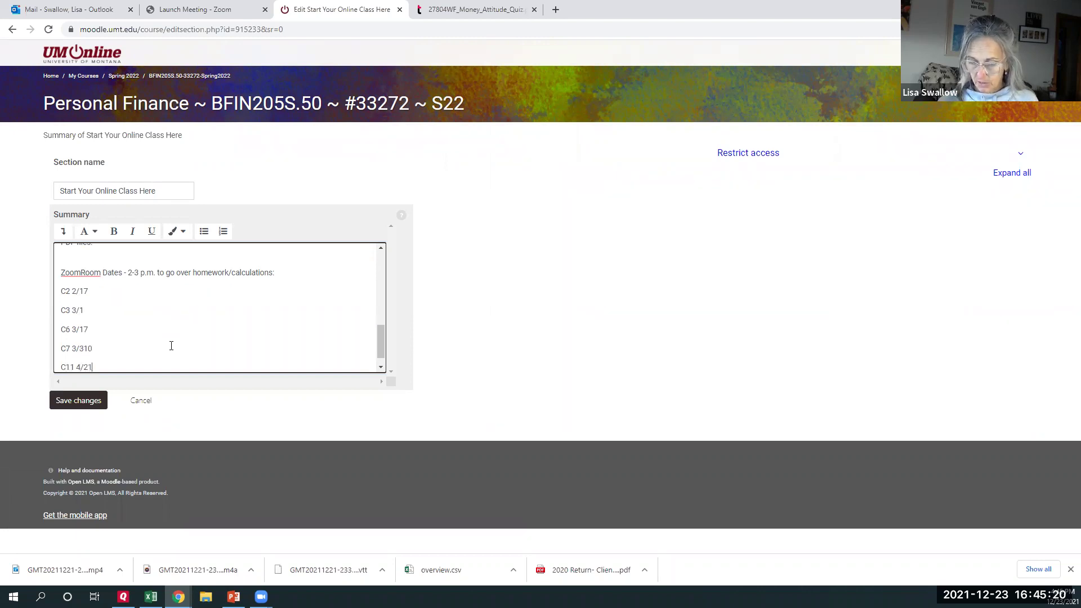
key("Return")
type("C12 5/12")
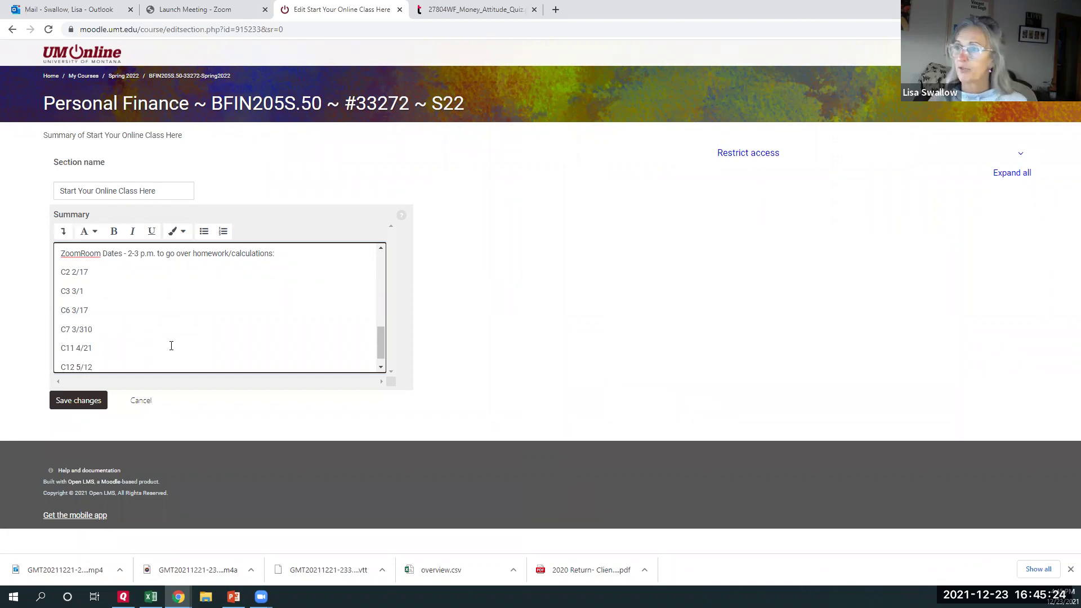
key("ctrl+Home")
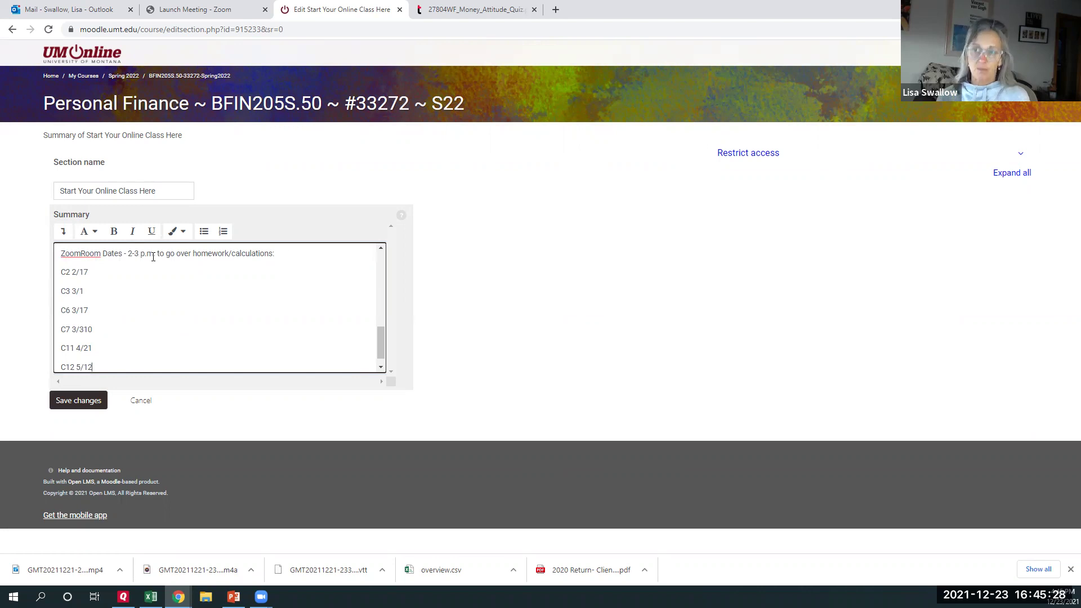
left_click(77, 399)
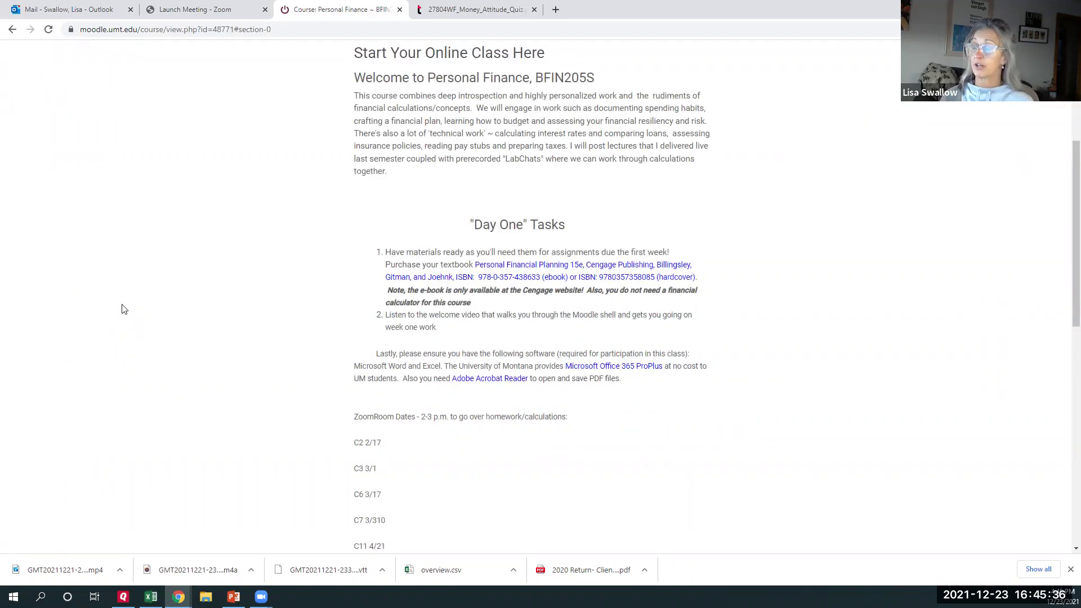
- Expand the full S22 BFIN205S Syllabus in the start section and examine the lab hours per week among its course details
middle_click(123, 310)
scroll(123, 309, "up", 2)
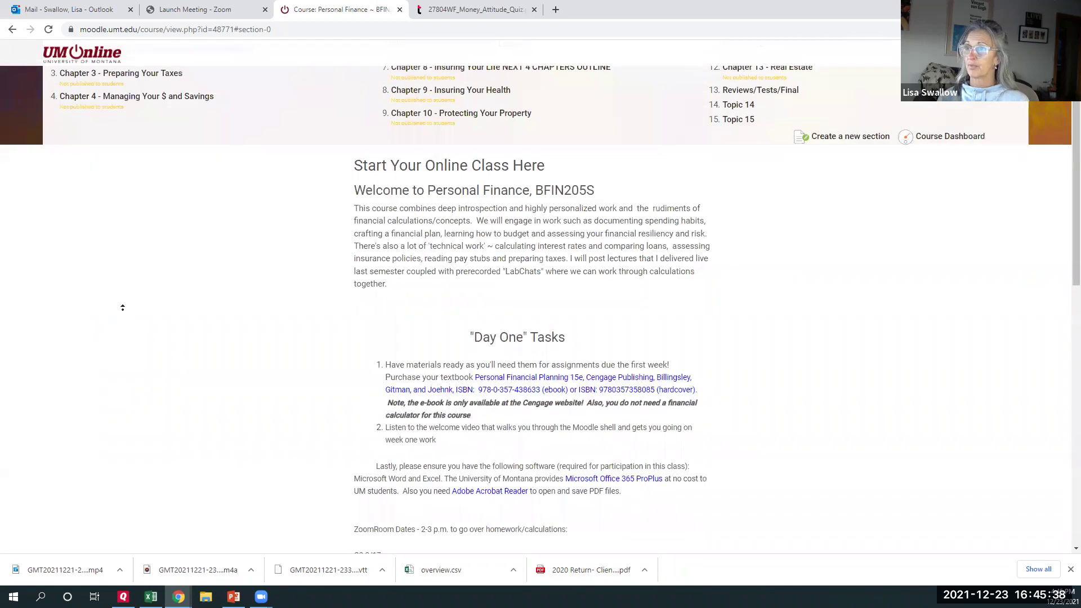
scroll(126, 159, "up", 3)
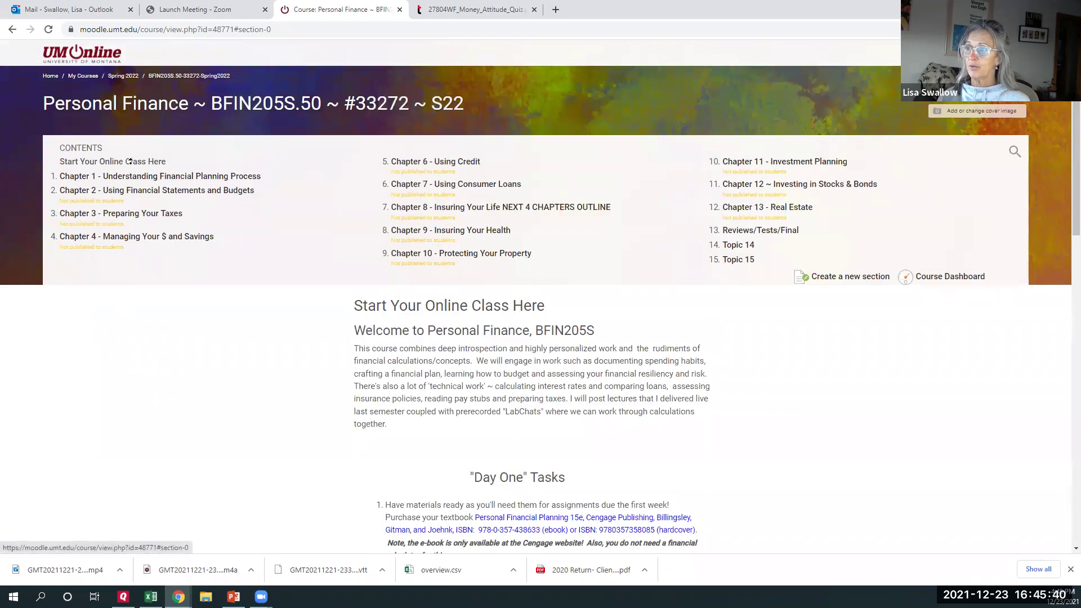
scroll(417, 354, "down", 20)
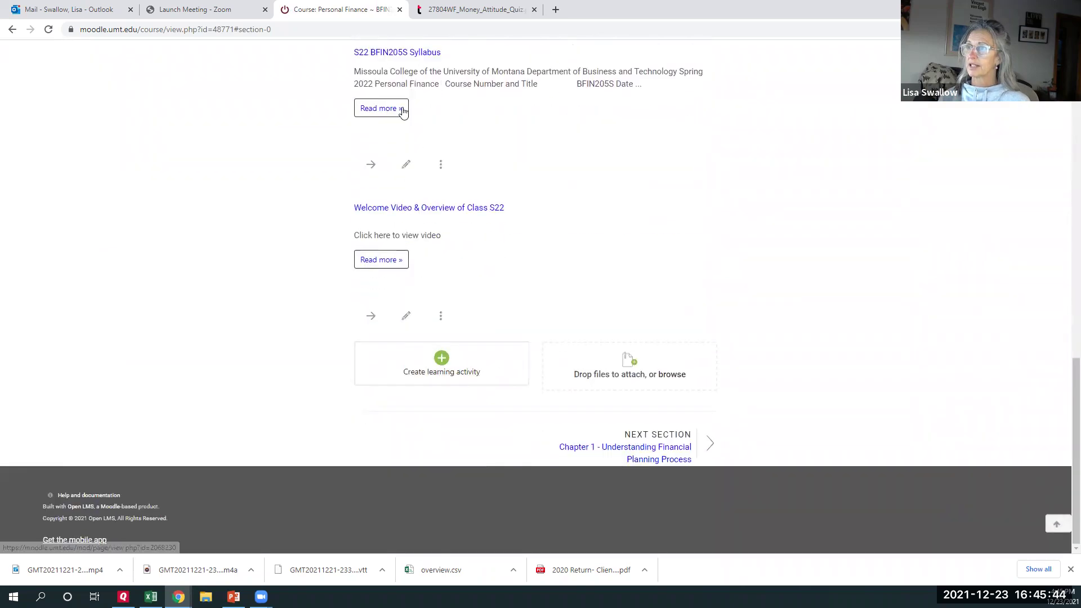
left_click(402, 108)
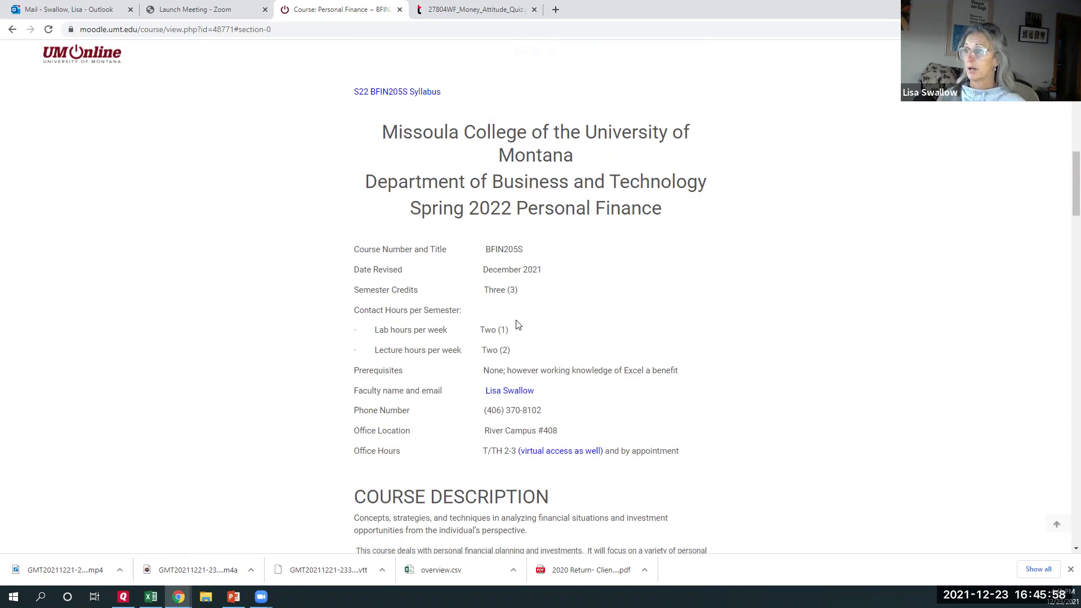
double_click(489, 326)
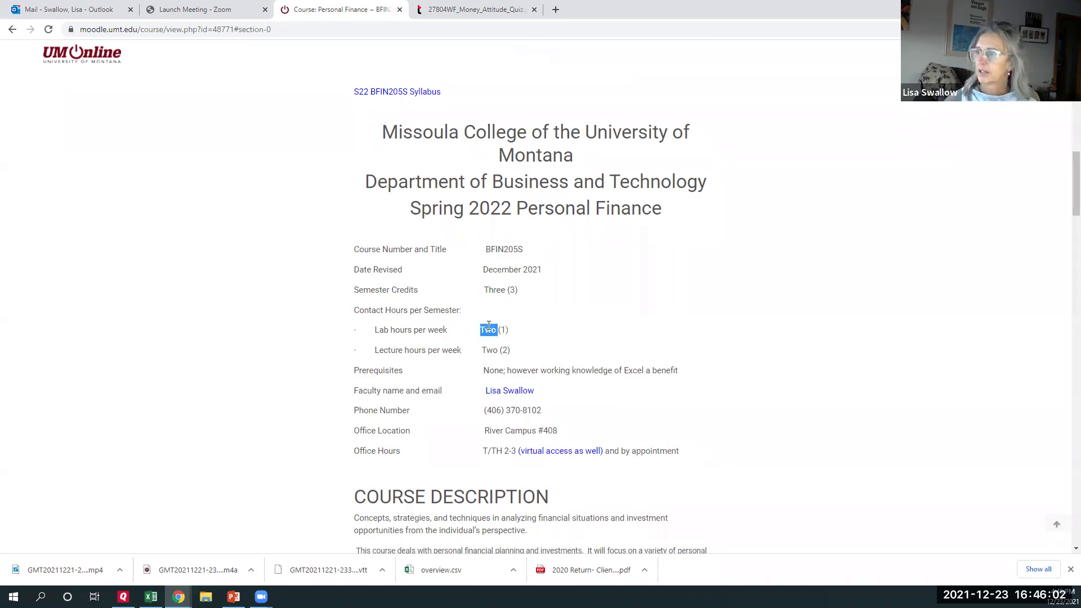
left_click(546, 270)
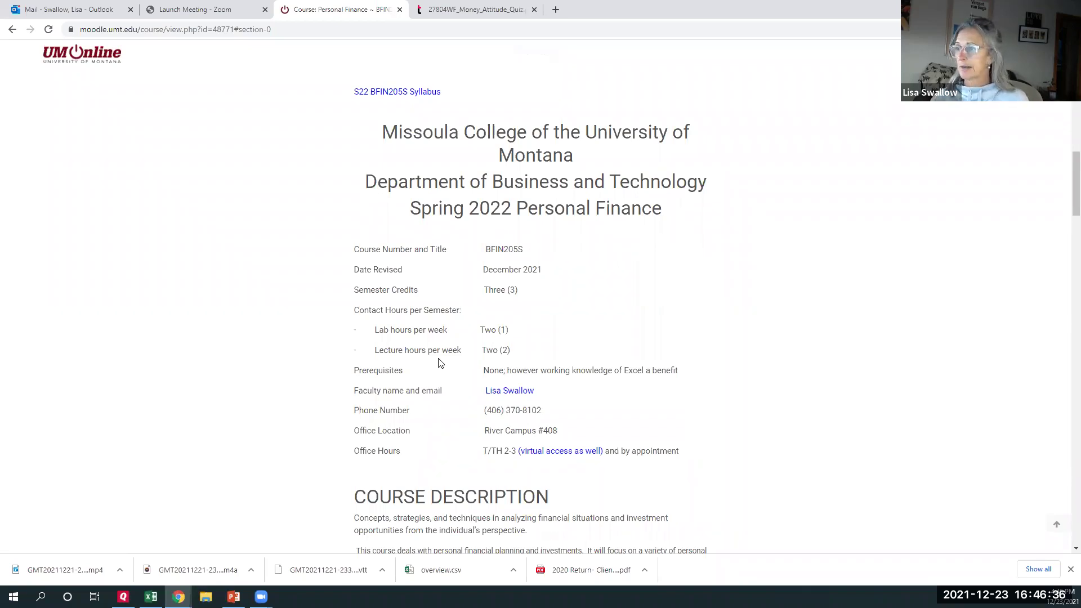
- Review the syllabus from office hours and course description through outcomes, required materials, academic honesty and student support services
scroll(439, 362, "down", 4)
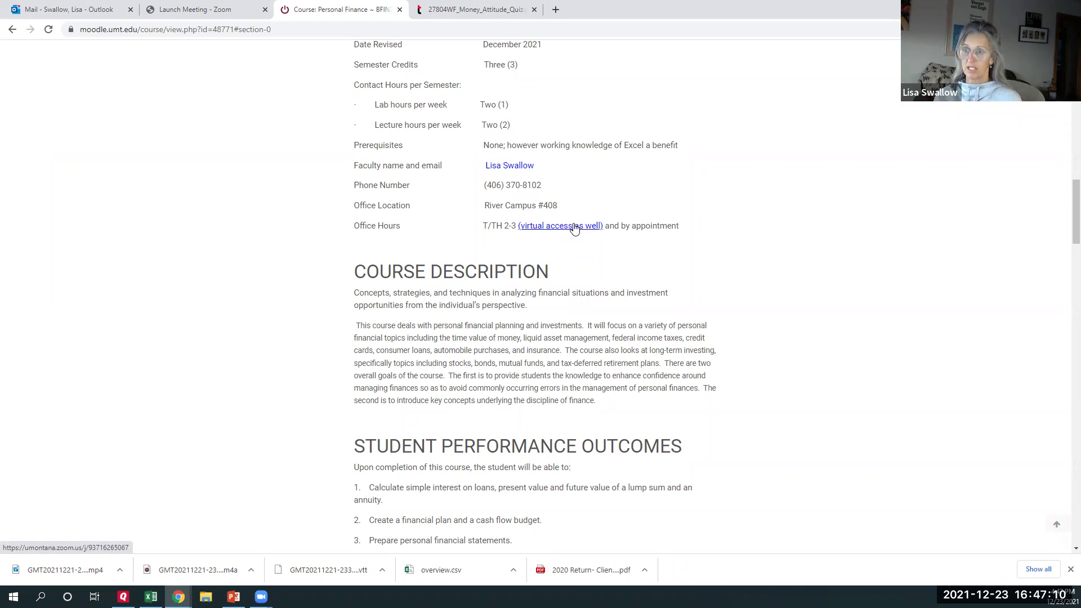
scroll(575, 228, "down", 2)
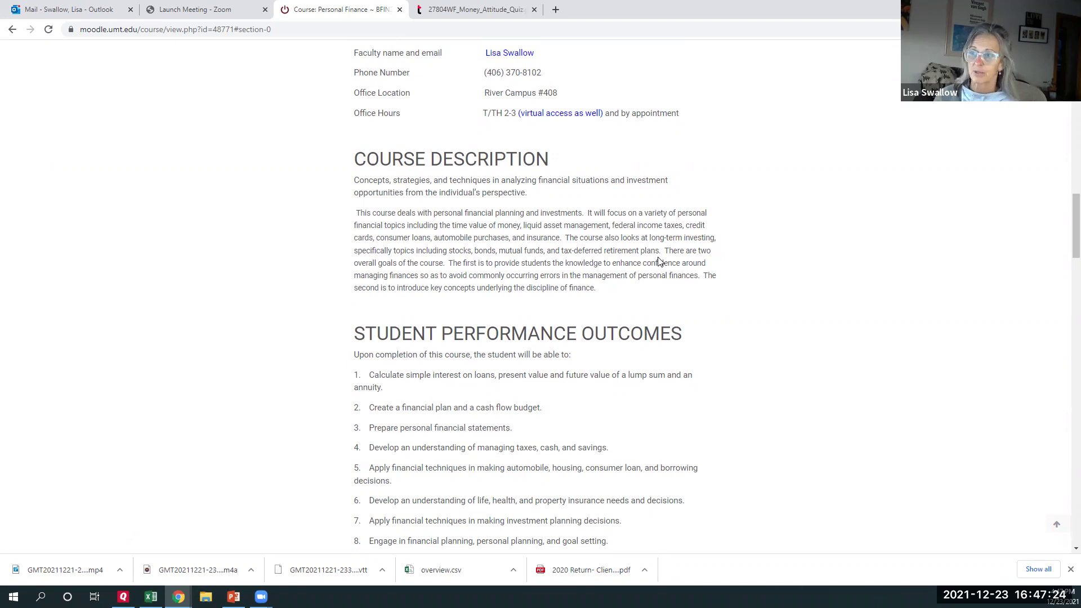
scroll(658, 262, "down", 2)
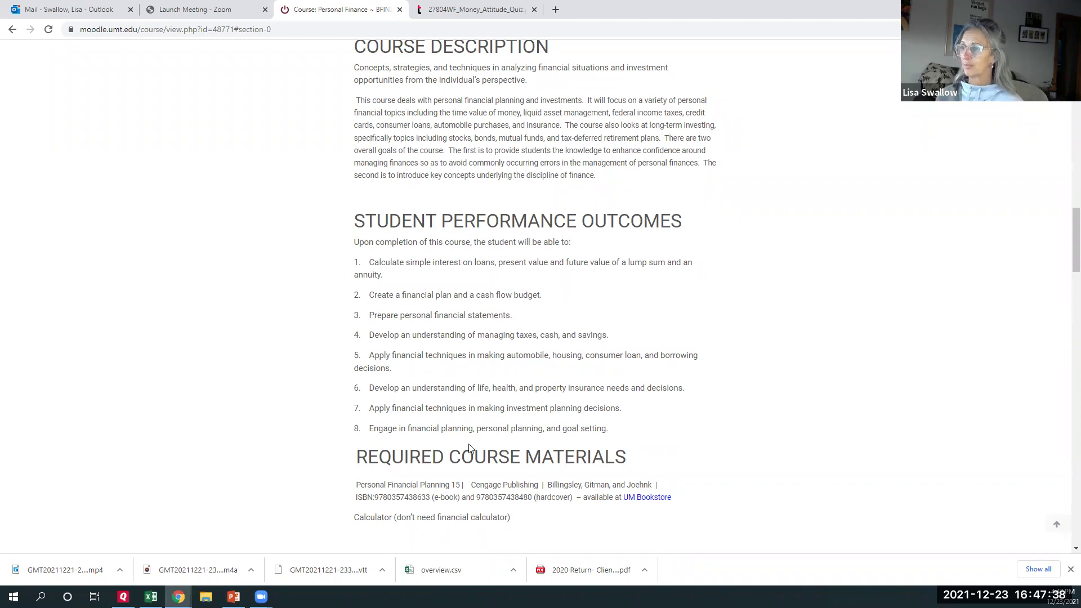
scroll(465, 447, "down", 4)
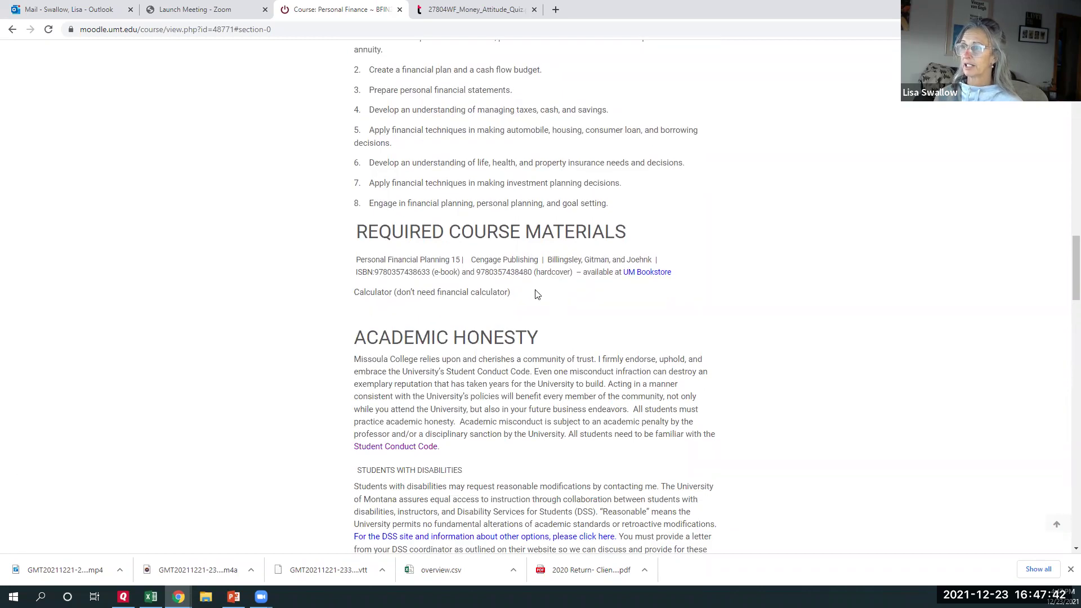
scroll(569, 303, "down", 4)
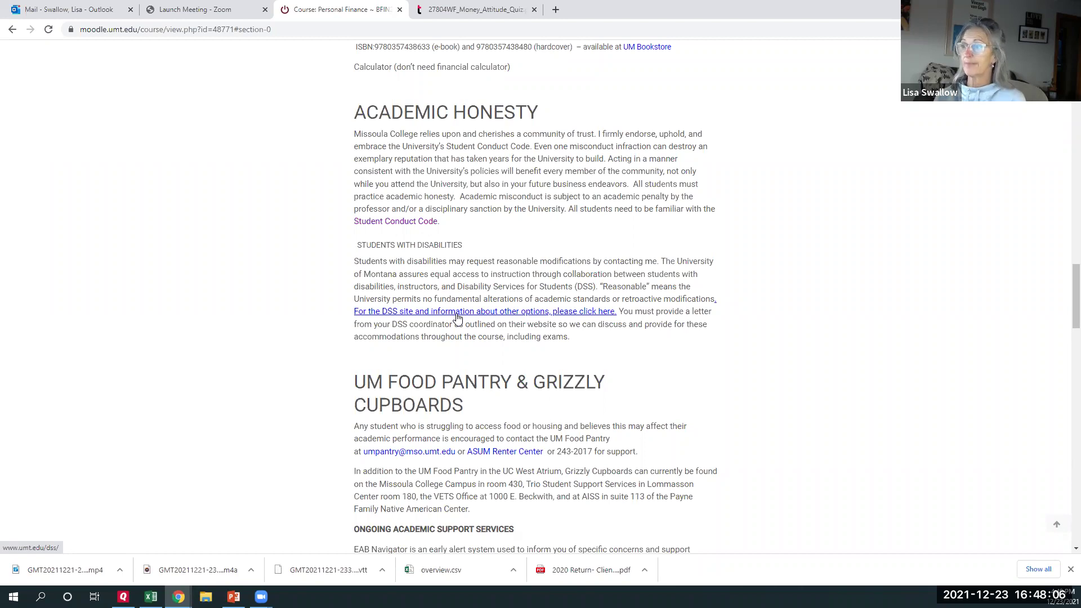
scroll(457, 317, "down", 5)
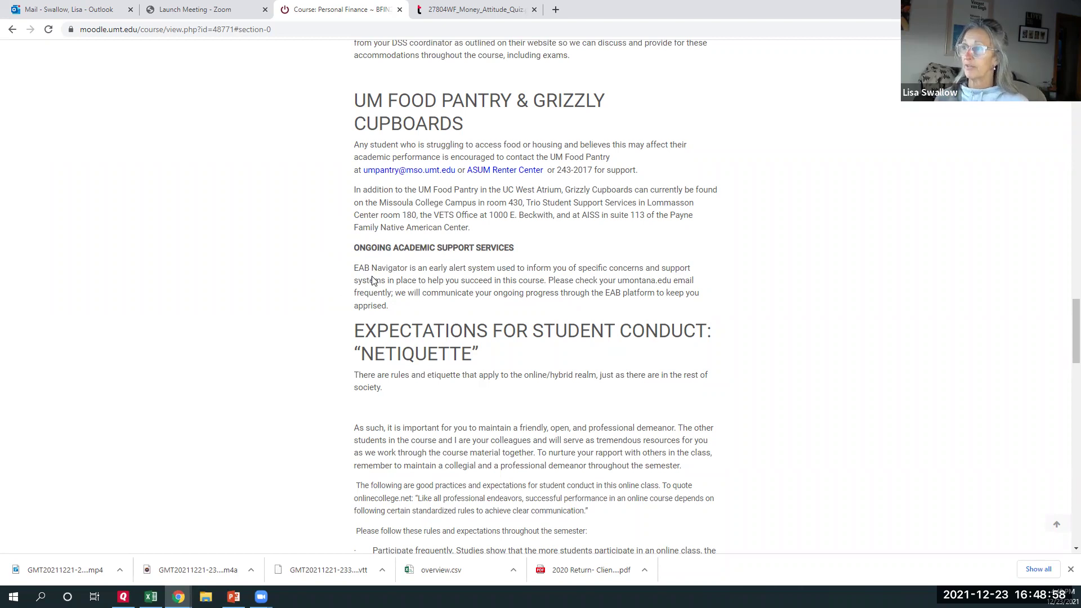
- Review the syllabus sections on netiquette, technical support, evaluation, grading, homework and exam conduct, and close the syllabus
scroll(377, 278, "down", 3)
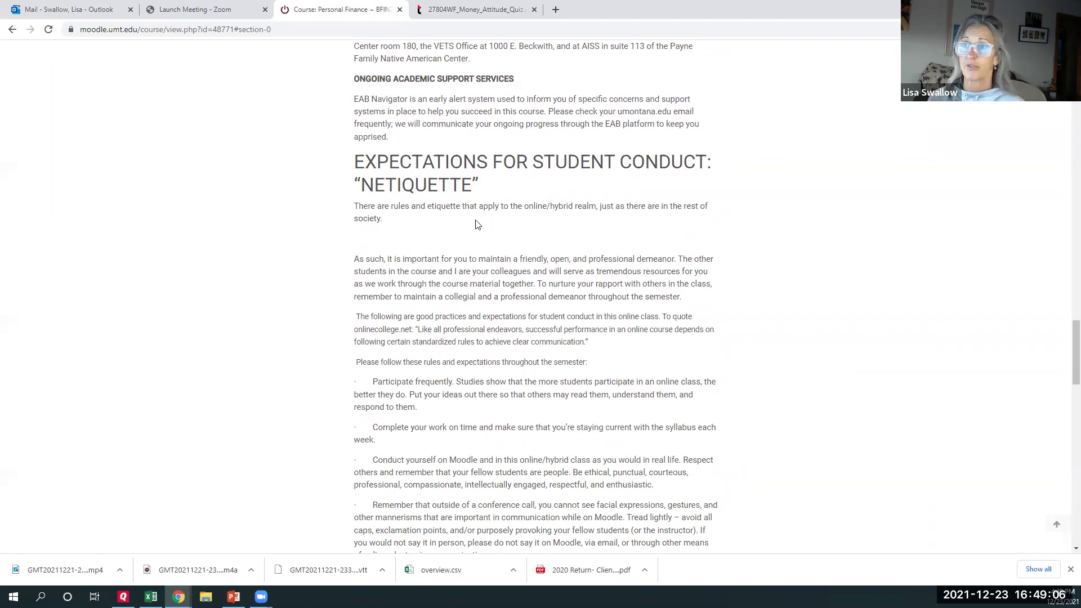
scroll(477, 228, "down", 3)
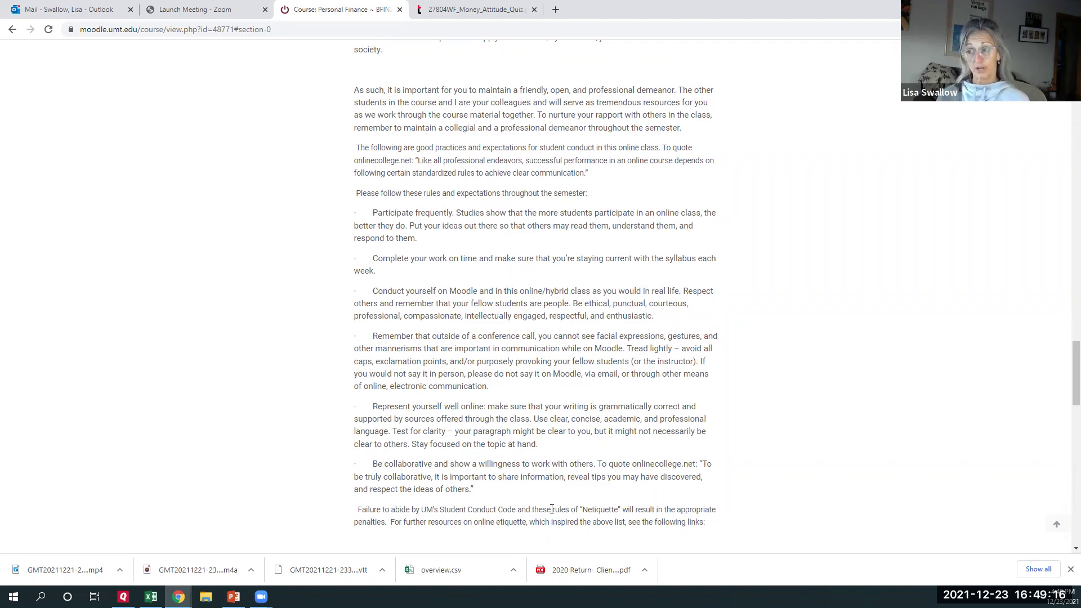
scroll(555, 503, "down", 3)
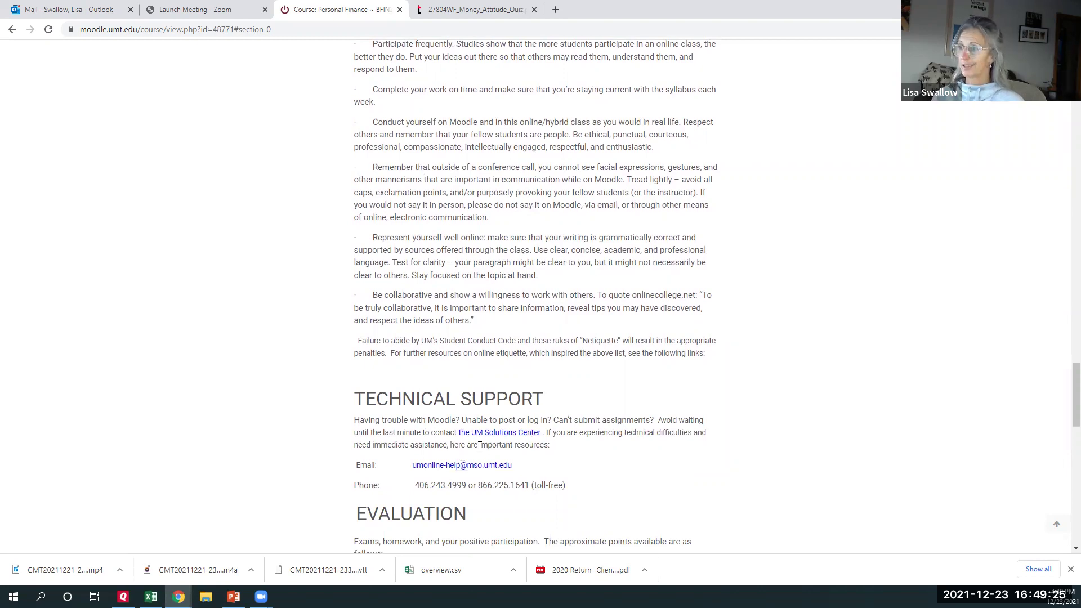
scroll(478, 451, "down", 2)
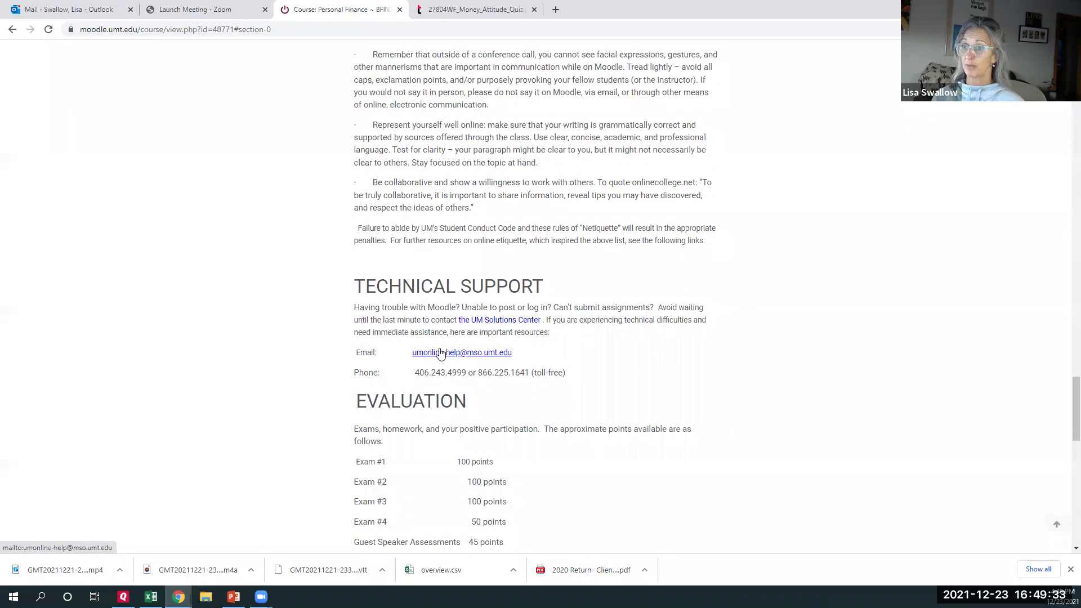
scroll(439, 353, "down", 2)
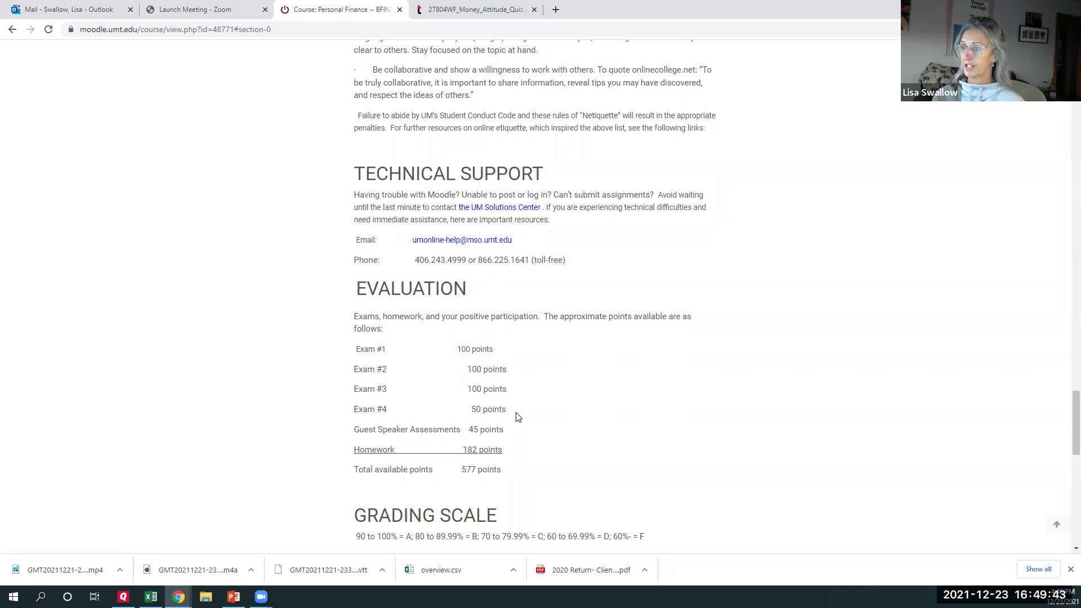
scroll(516, 414, "down", 3)
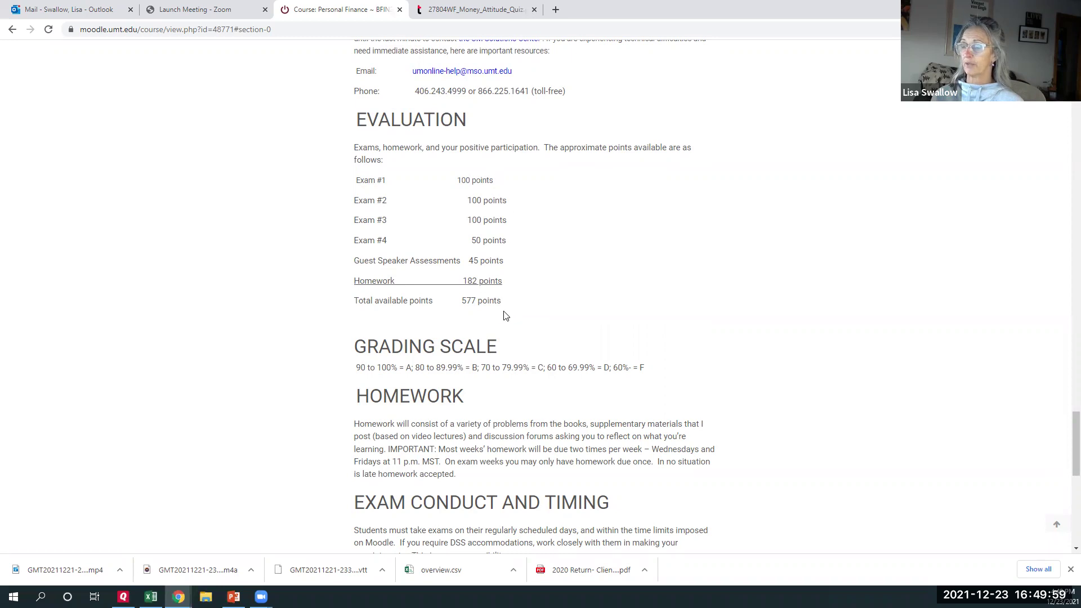
scroll(505, 291, "down", 3)
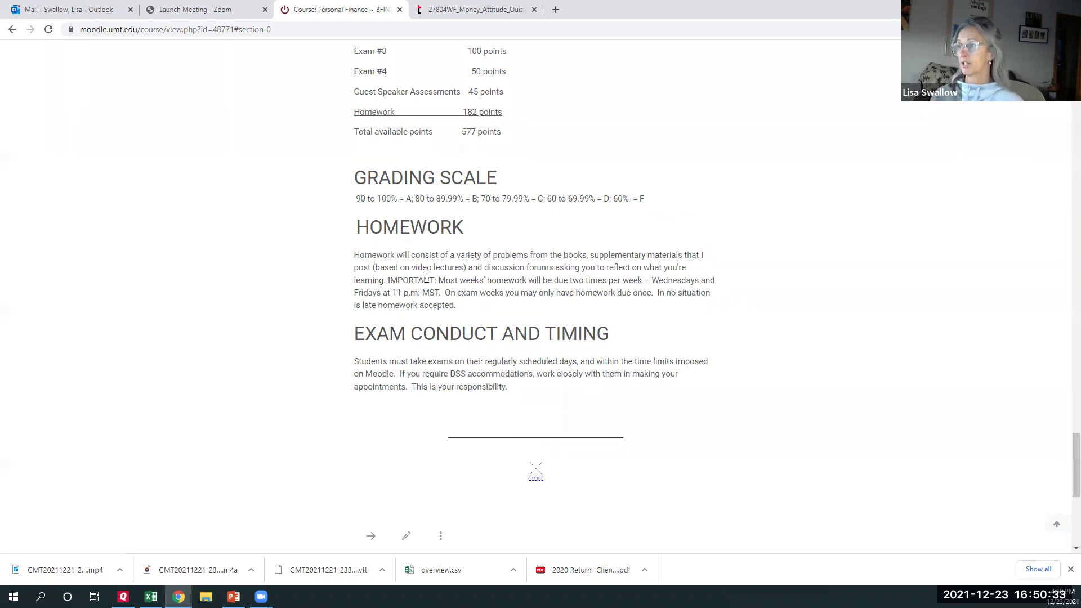
scroll(433, 278, "down", 3)
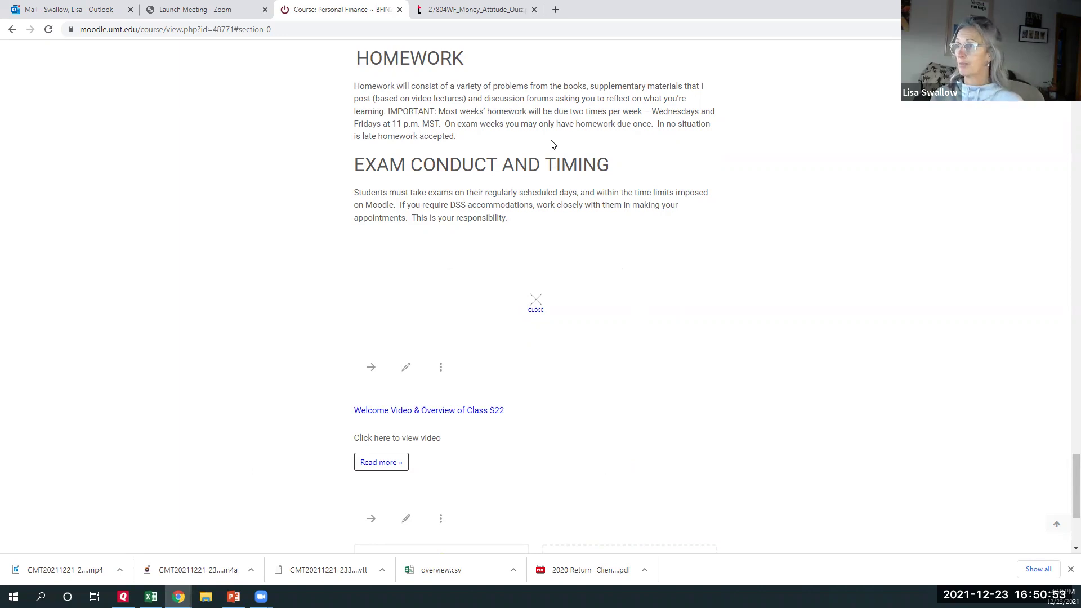
left_click(535, 309)
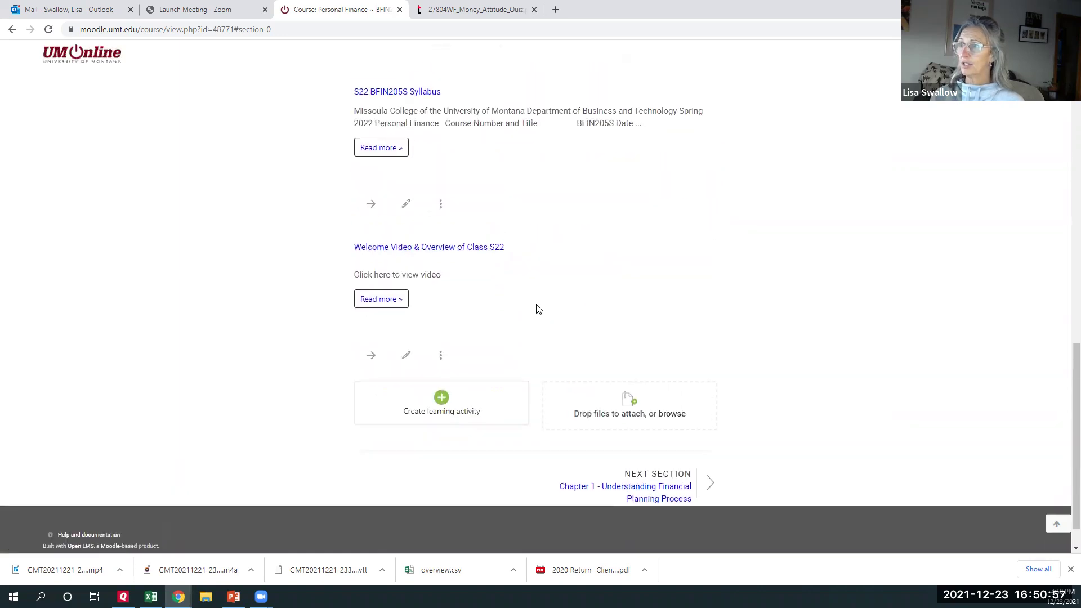